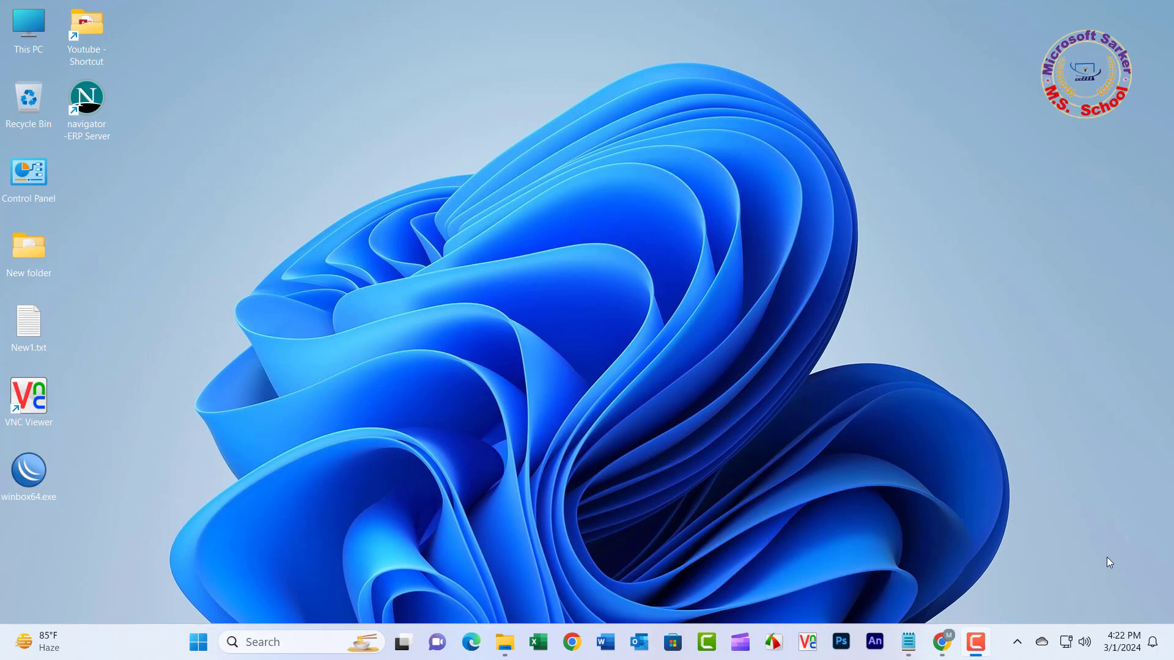
# - Try Task Manager from search, then run gpedit.msc via Win+R to start the Local Group Policy Editor
pyautogui.click(293, 648)
pyautogui.write('t')
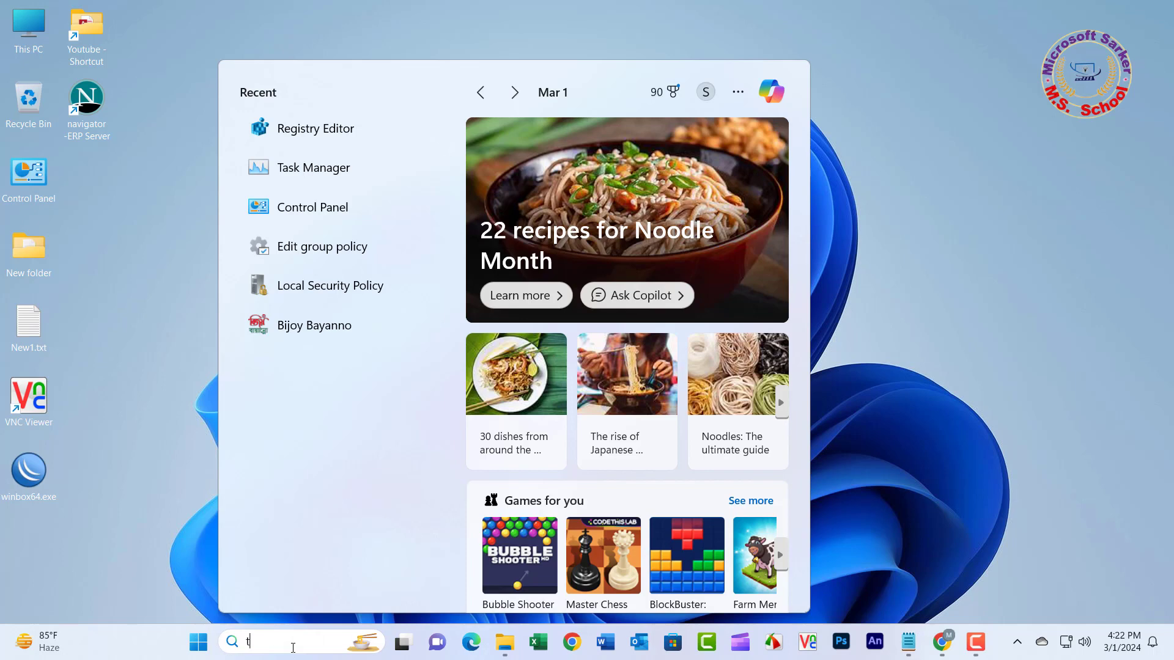
pyautogui.write('as')
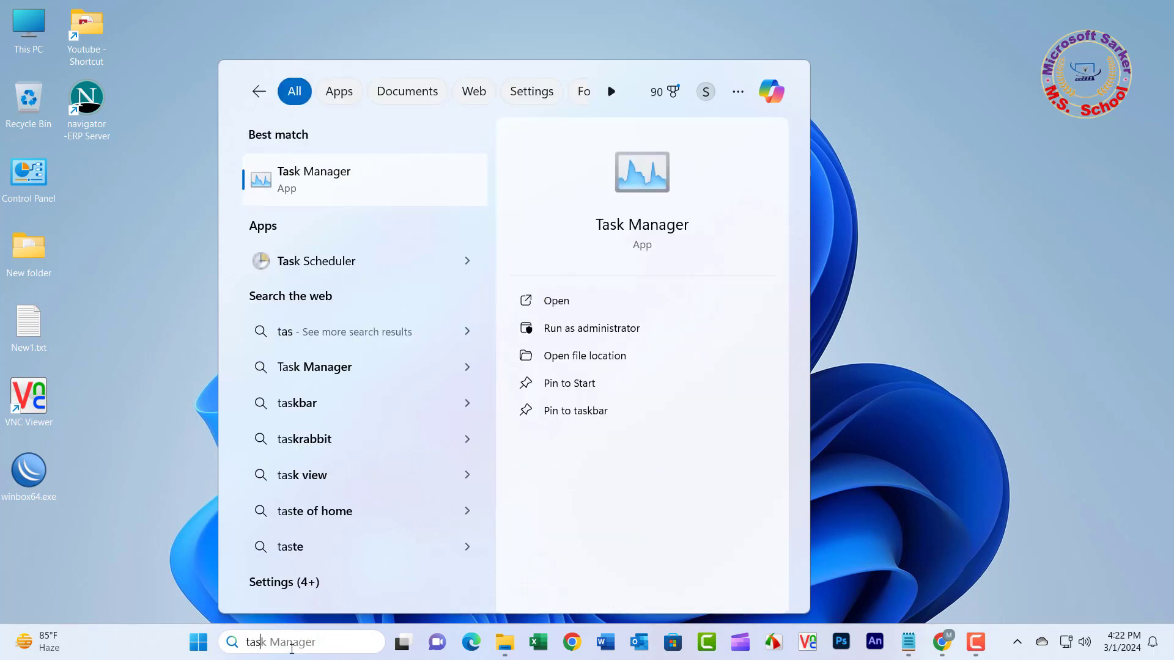
pyautogui.click(316, 184)
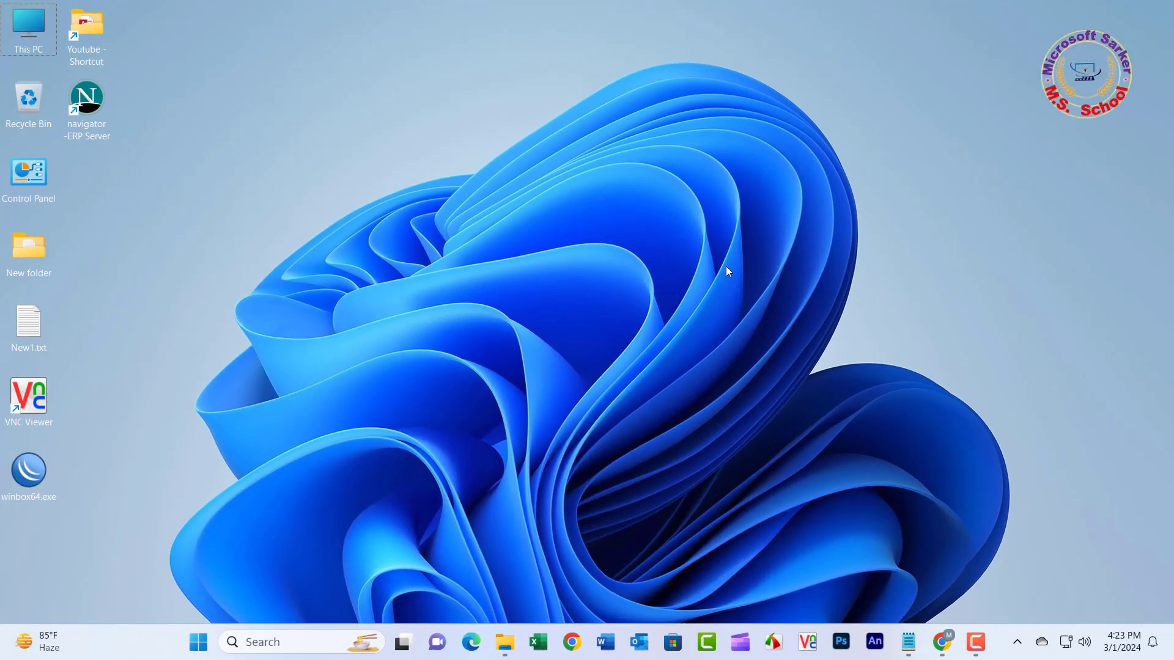
pyautogui.press('super+r')
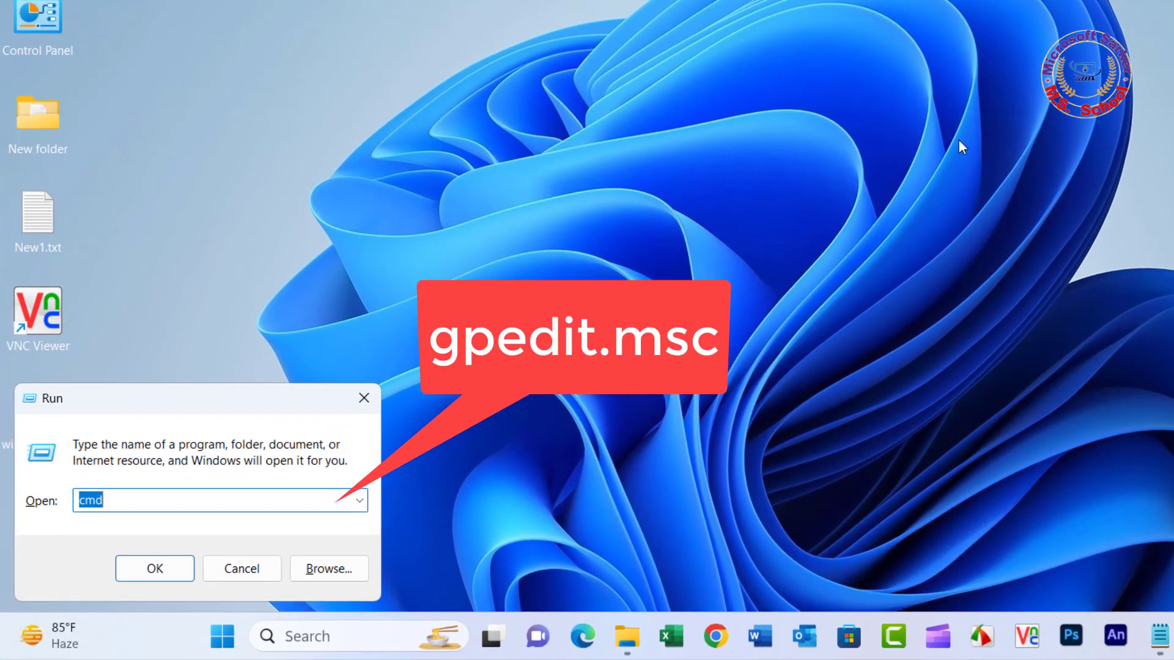
pyautogui.write('g')
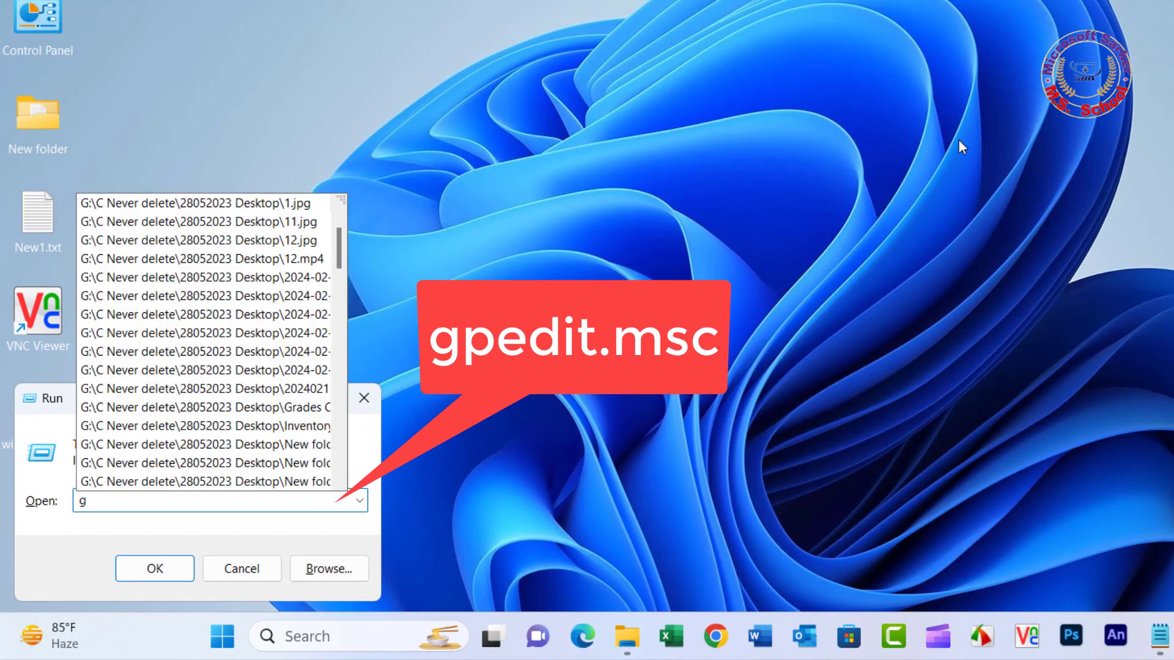
pyautogui.write('p')
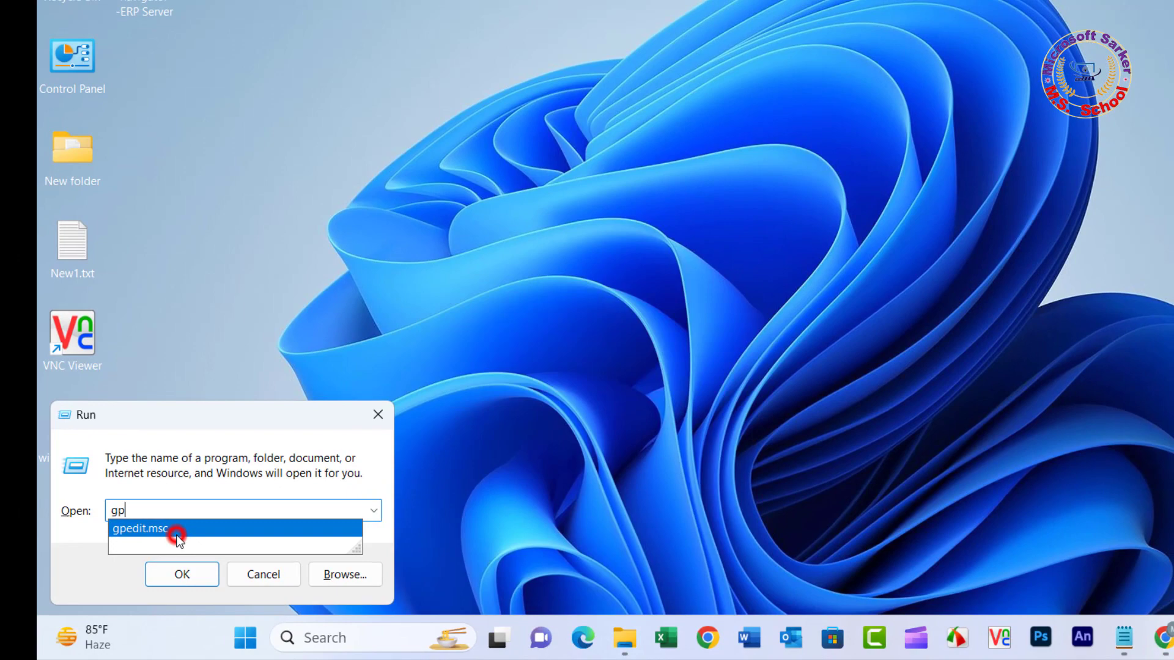
pyautogui.click(179, 540)
pyautogui.click(181, 575)
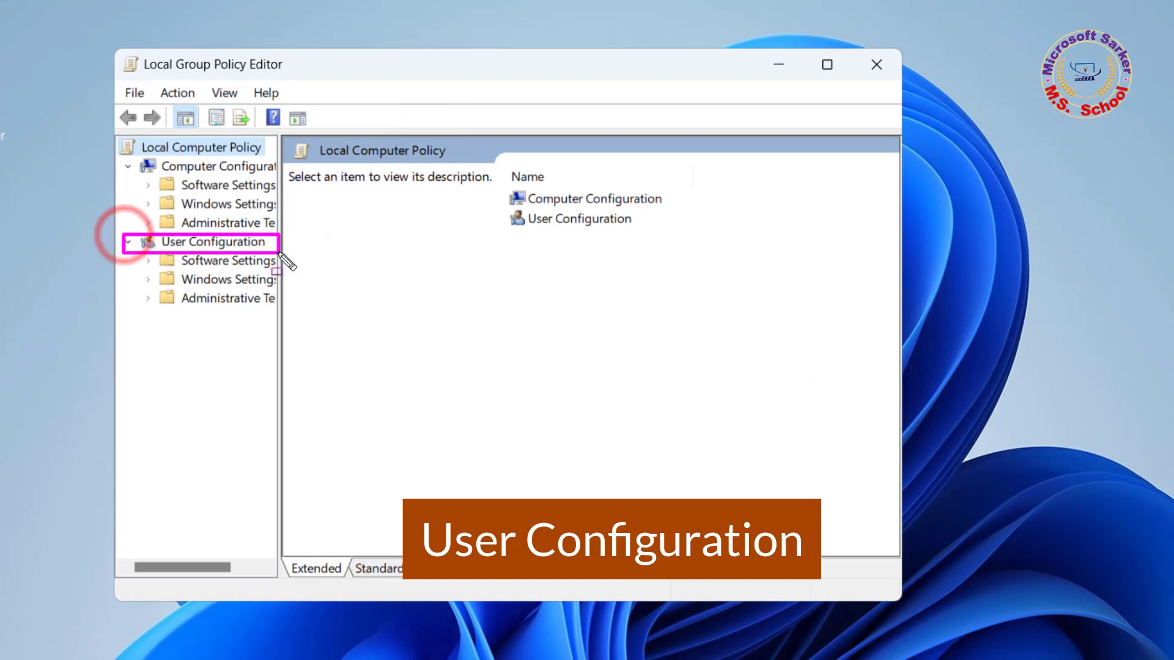
# - Navigate the policy tree to User Configuration > Administrative Templates > System
pyautogui.click(229, 242)
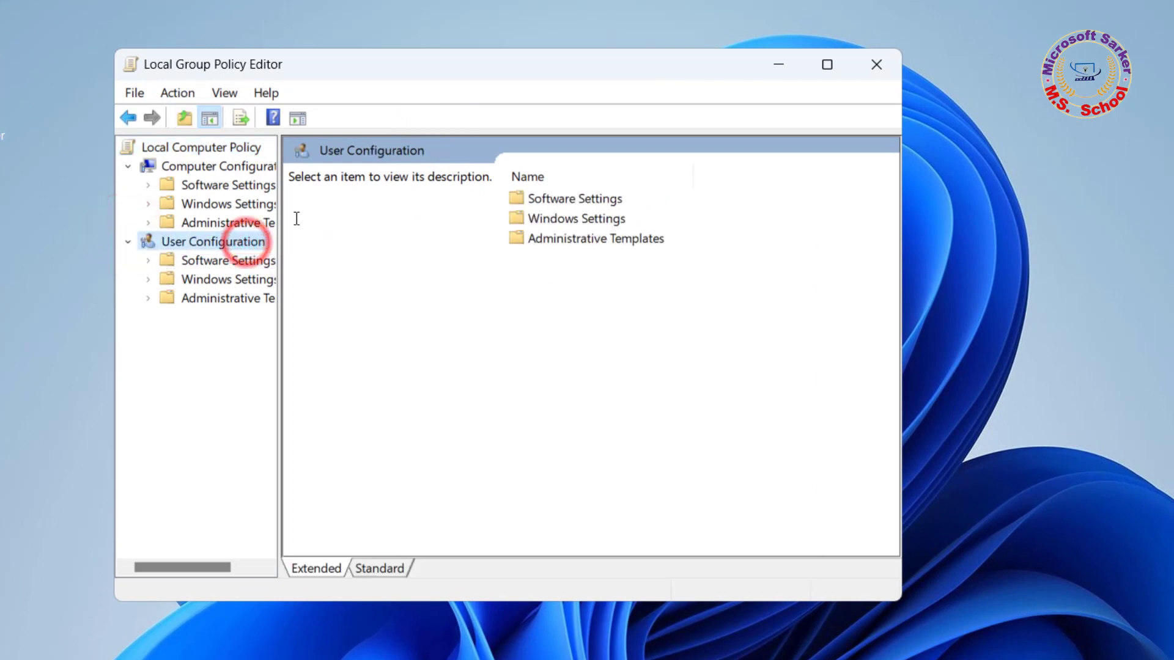
pyautogui.moveTo(280, 222); pyautogui.dragTo(328, 222)
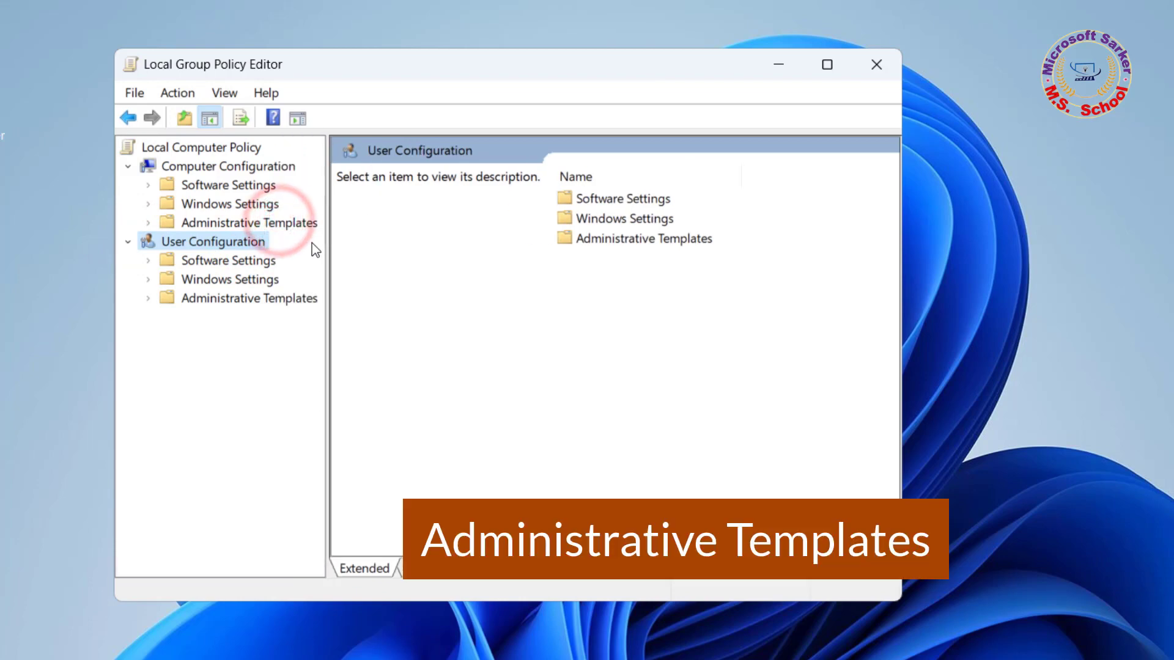
pyautogui.moveTo(138, 291); pyautogui.dragTo(319, 312)
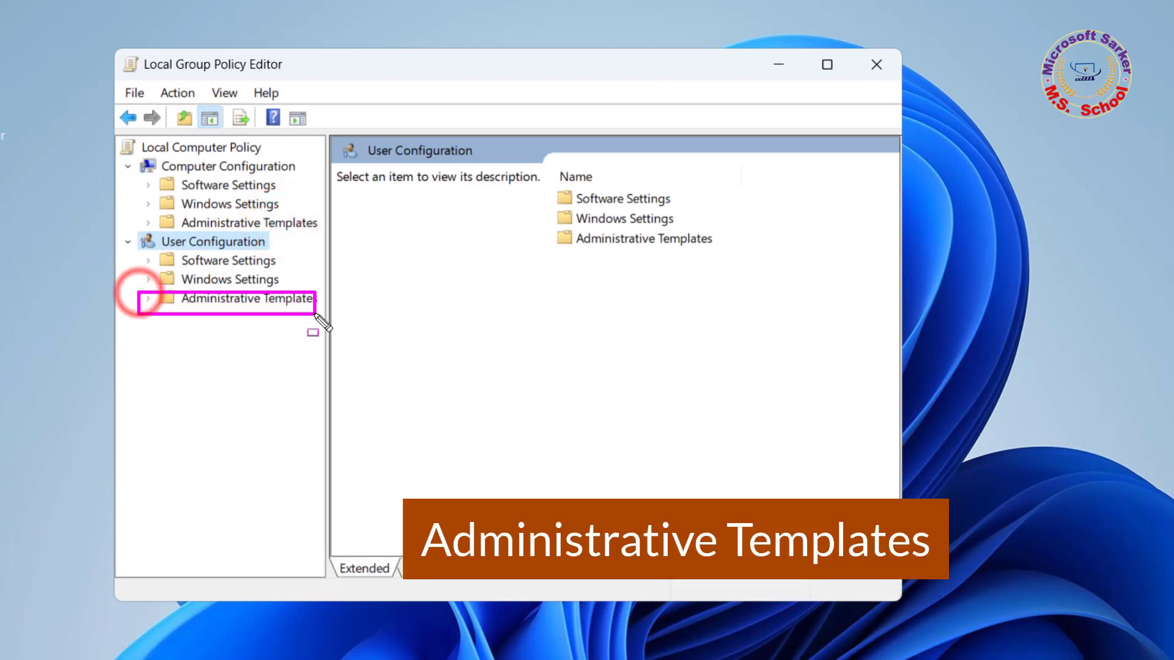
pyautogui.click(249, 302)
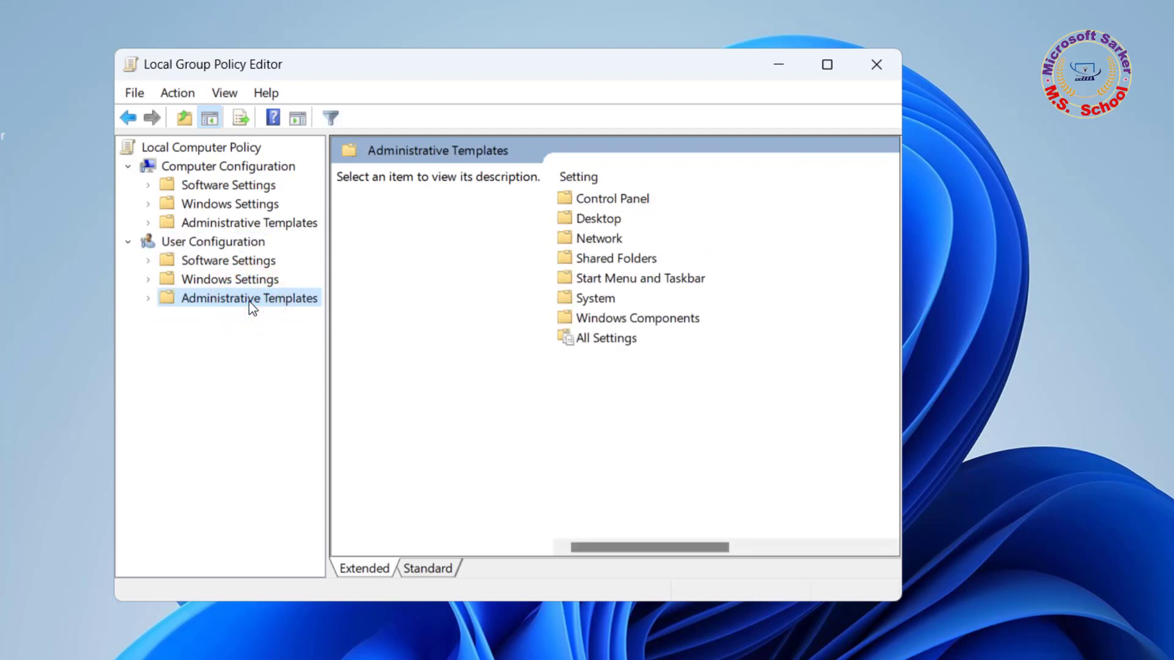
pyautogui.click(150, 298)
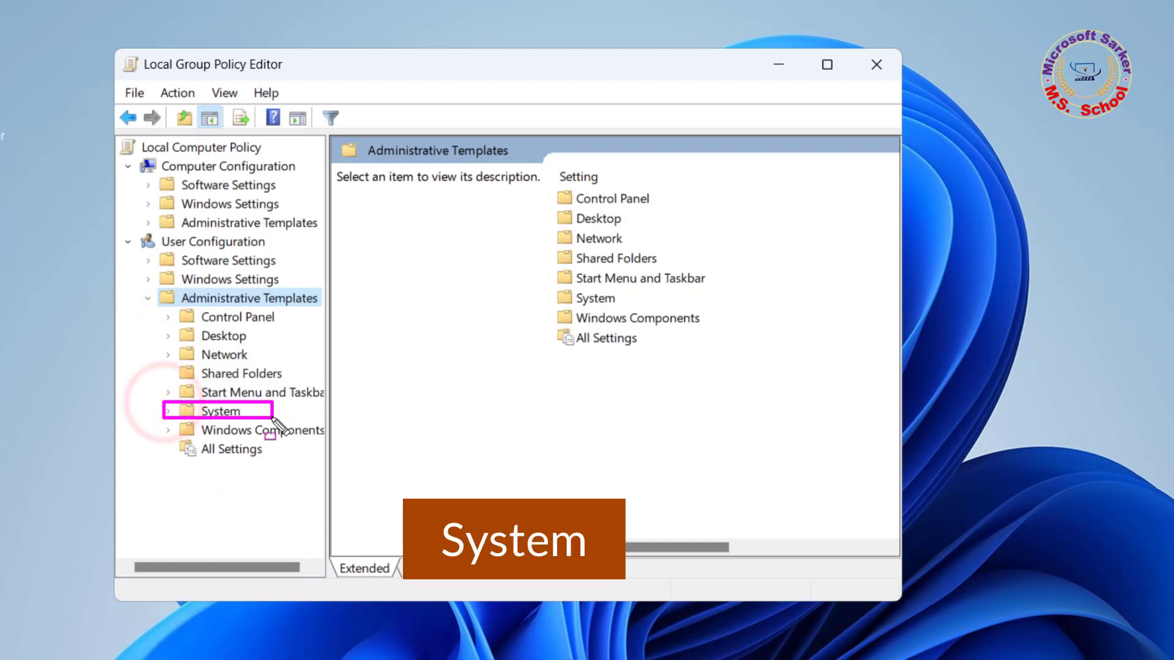
pyautogui.click(220, 411)
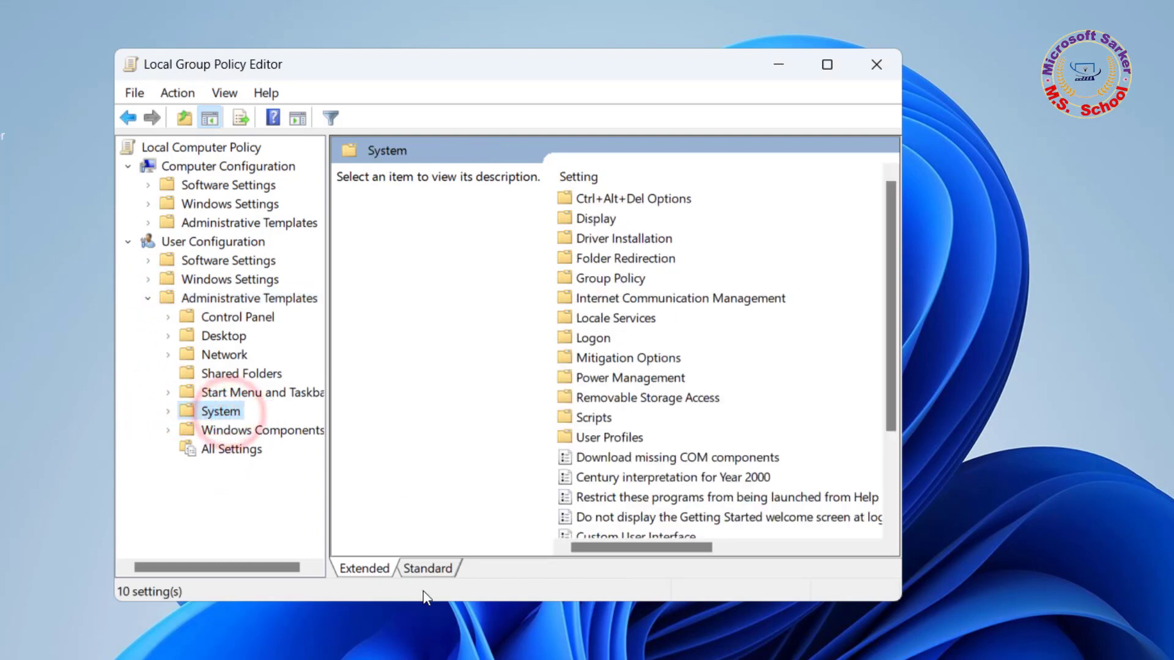
# - Switch to Standard view and enter the Ctrl+Alt+Del Options folder showing Remove Task Manager as Disabled
pyautogui.click(427, 568)
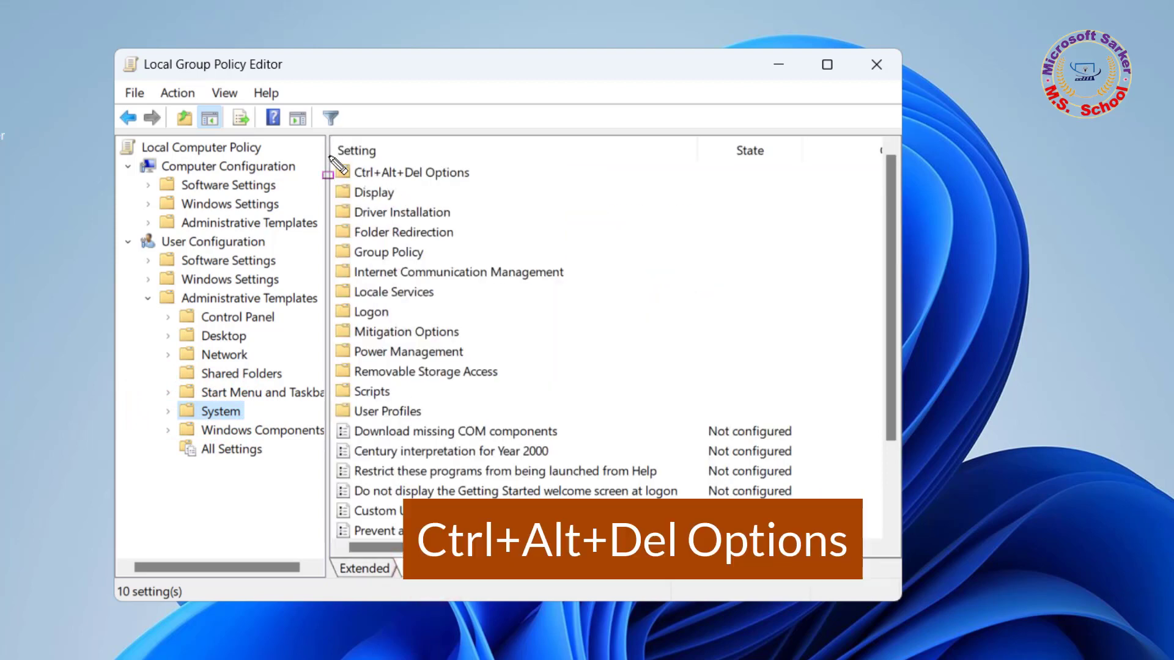
pyautogui.moveTo(335, 162); pyautogui.dragTo(491, 186)
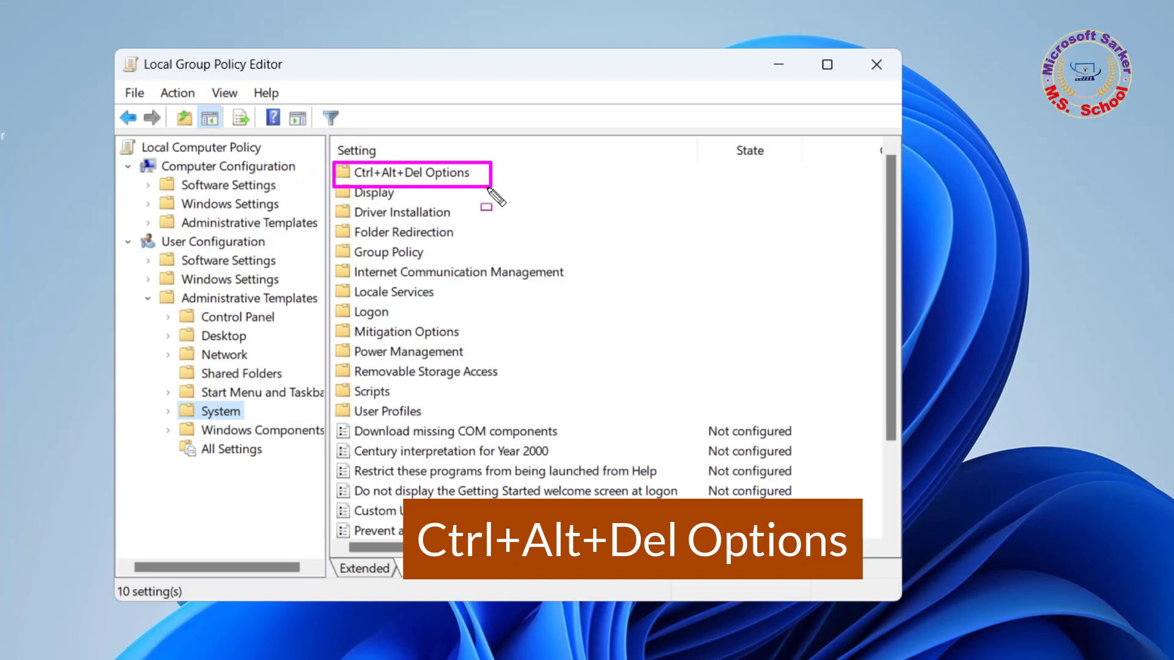
pyautogui.press('Escape')
pyautogui.click(449, 176)
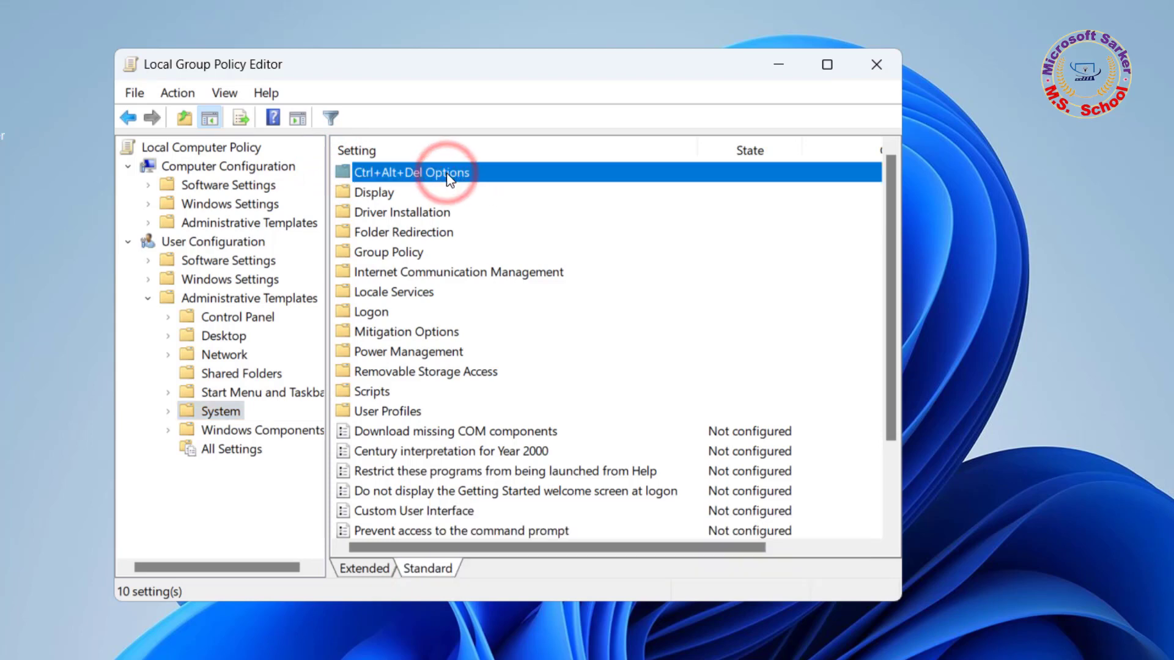
pyautogui.doubleClick(450, 177)
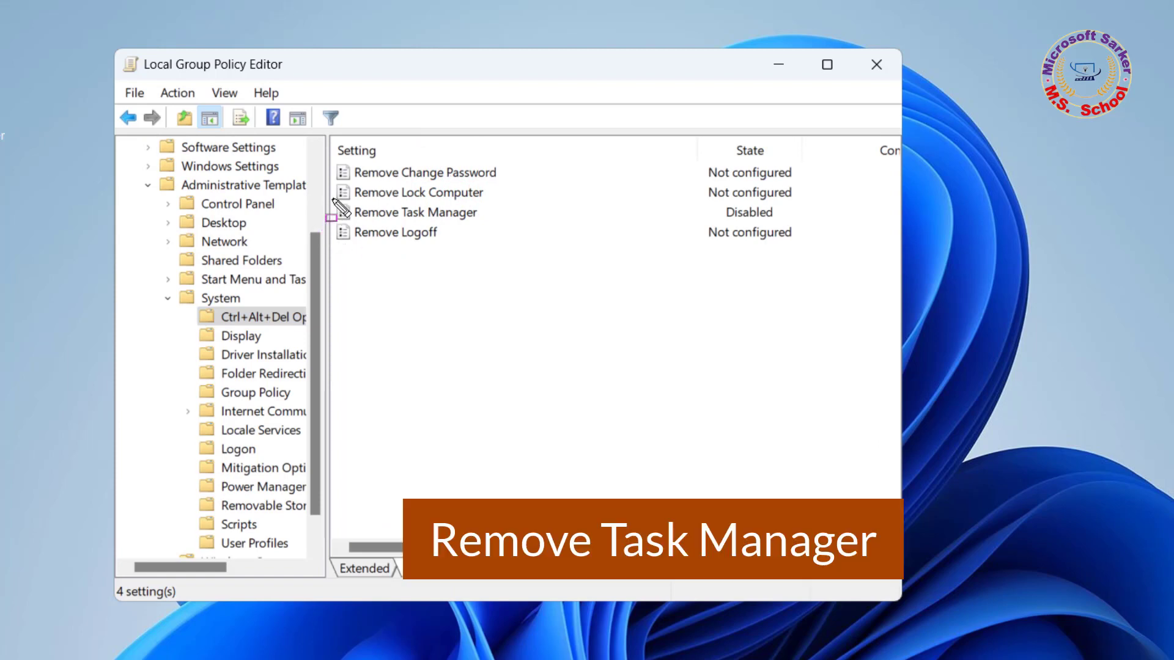
pyautogui.moveTo(333, 199); pyautogui.dragTo(520, 224)
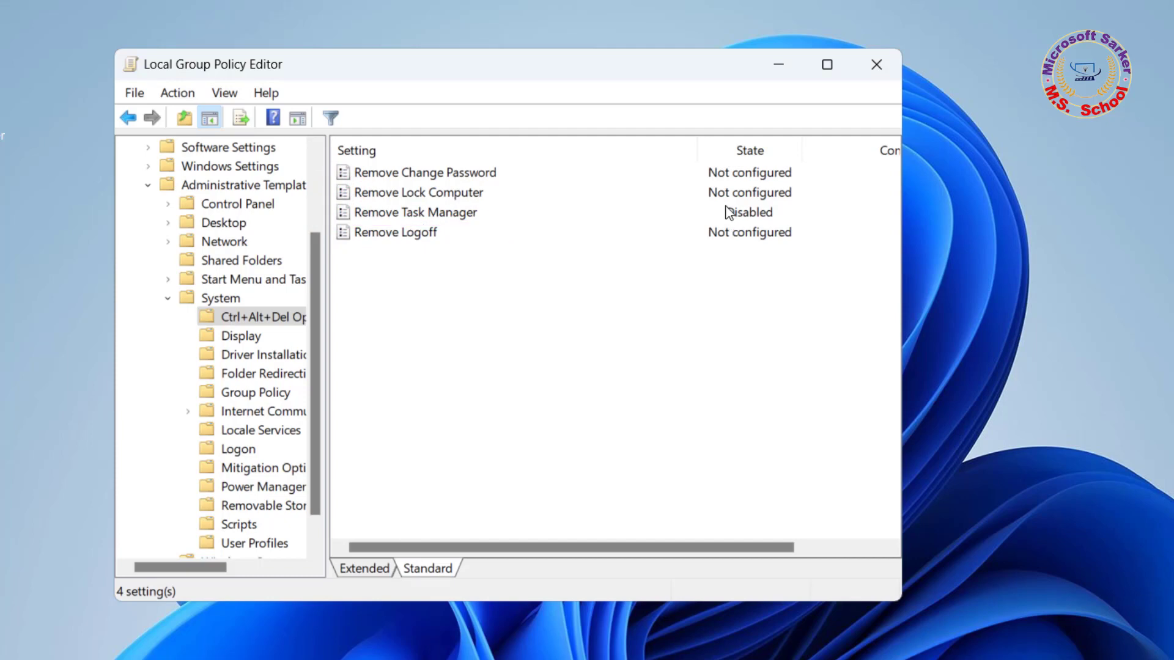
pyautogui.moveTo(713, 204); pyautogui.dragTo(789, 223)
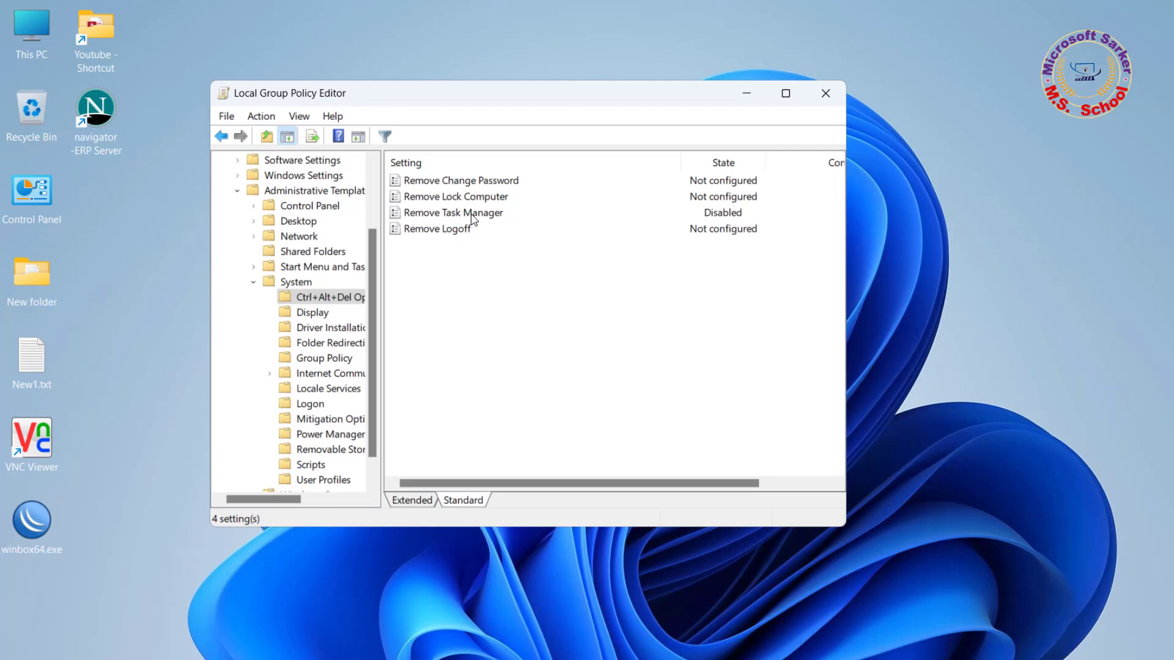
# - Set Remove Task Manager to Not Configured, apply it, and close the Group Policy Editor
pyautogui.click(416, 212)
pyautogui.doubleClick(472, 216)
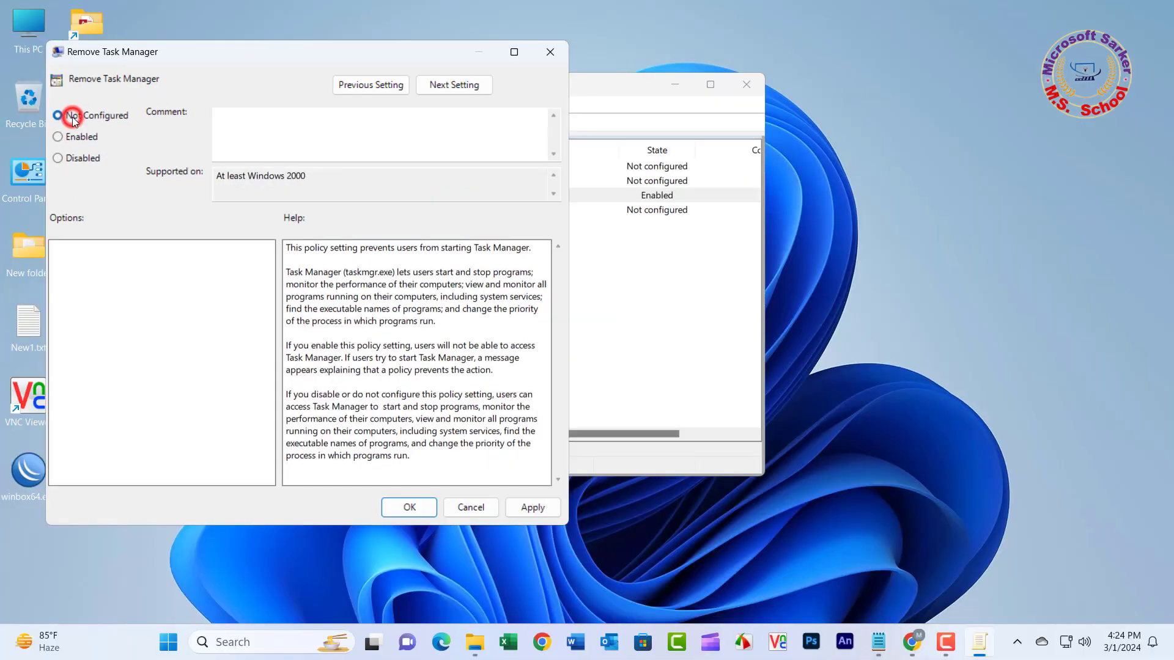
pyautogui.click(533, 508)
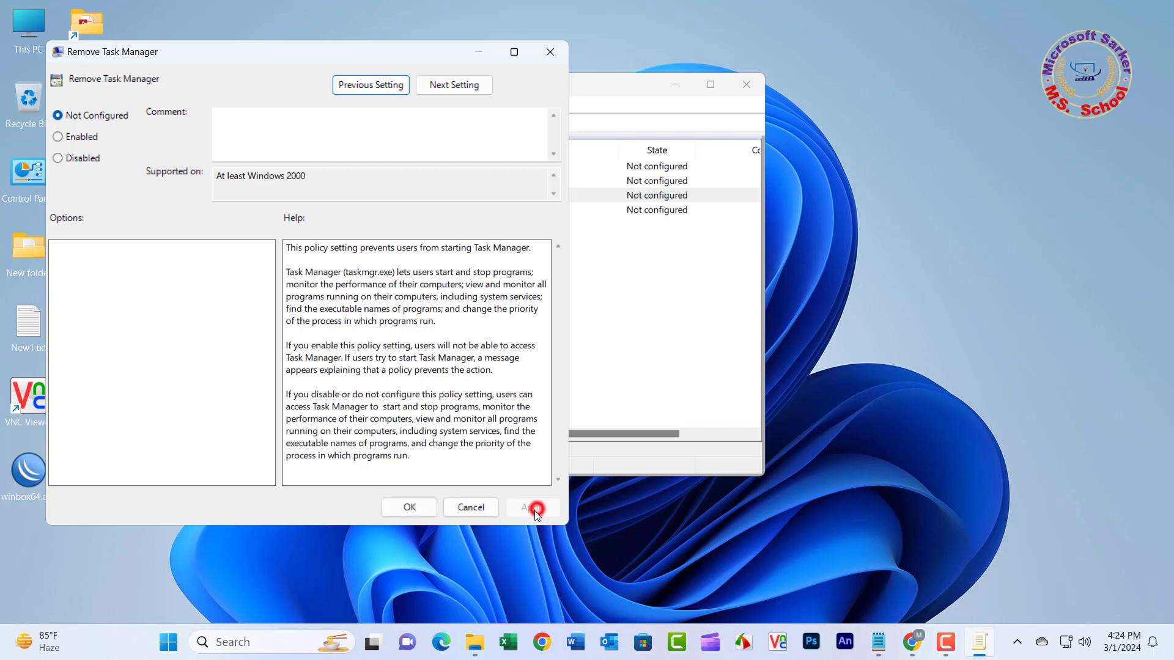
pyautogui.click(415, 509)
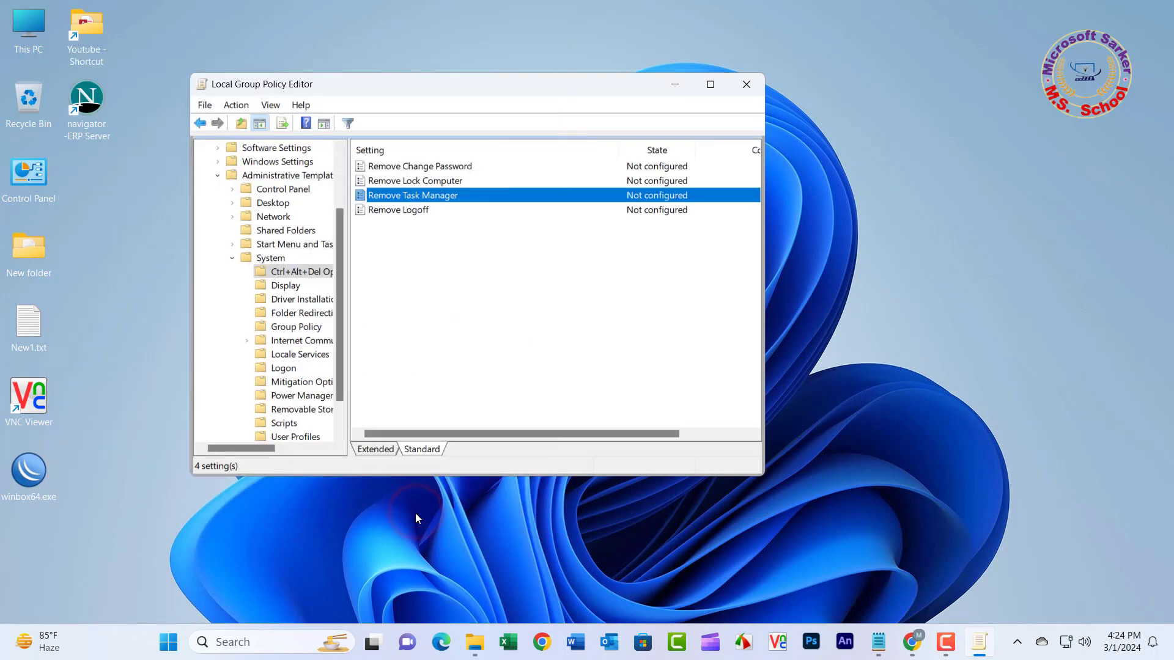
pyautogui.click(748, 86)
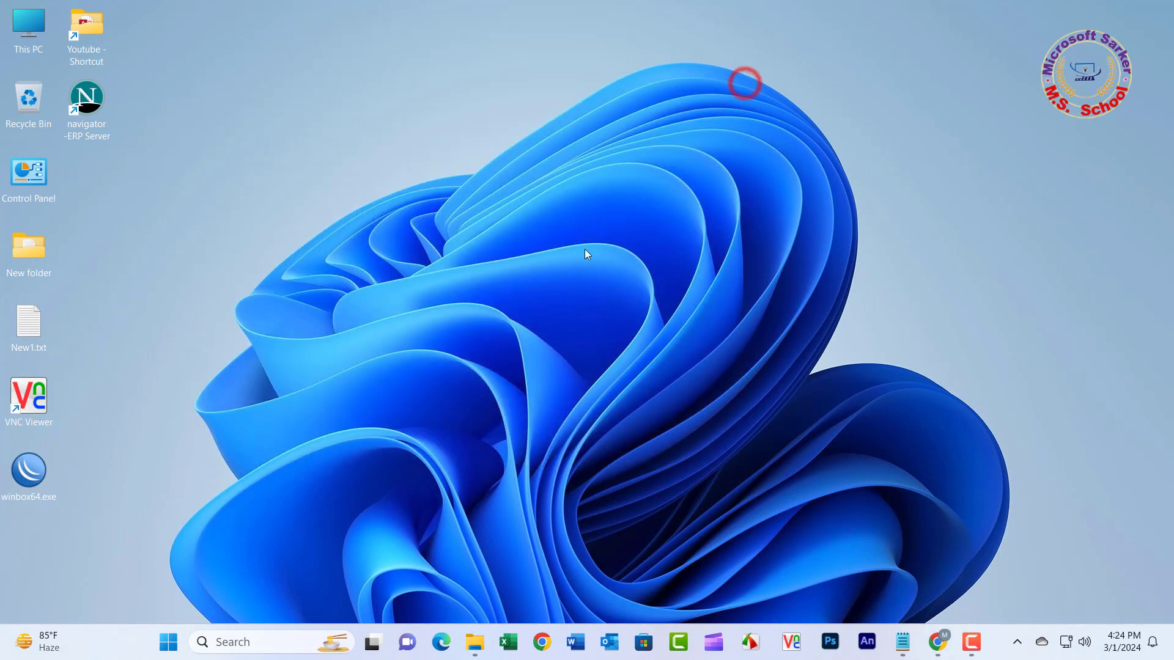
pyautogui.click(263, 641)
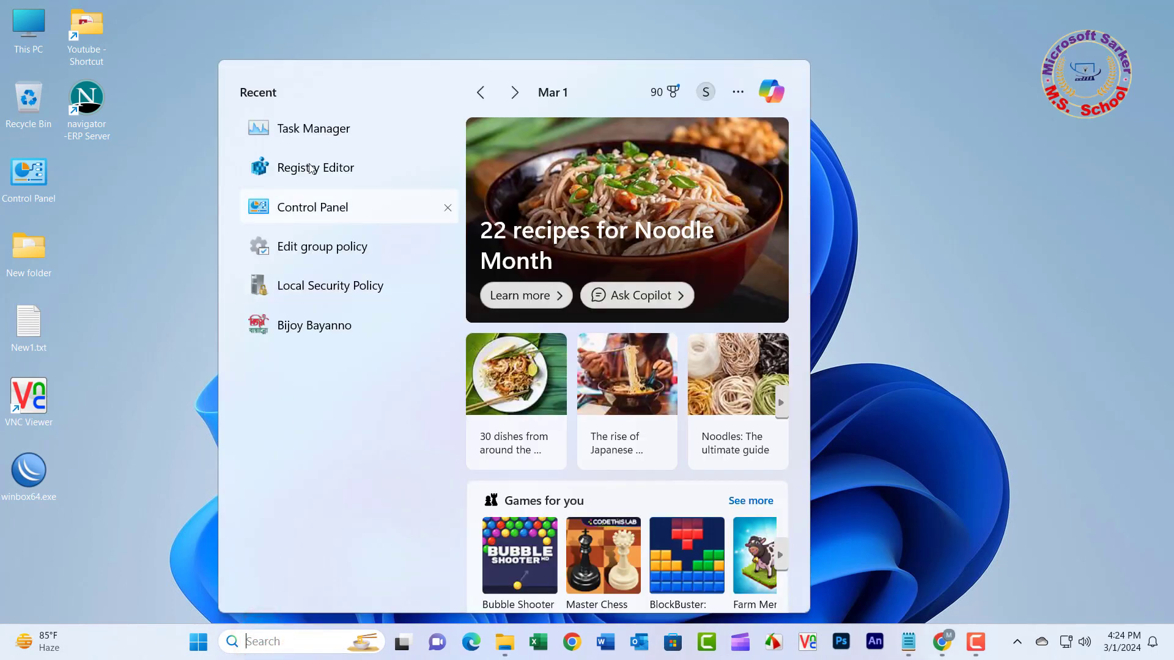
pyautogui.click(309, 134)
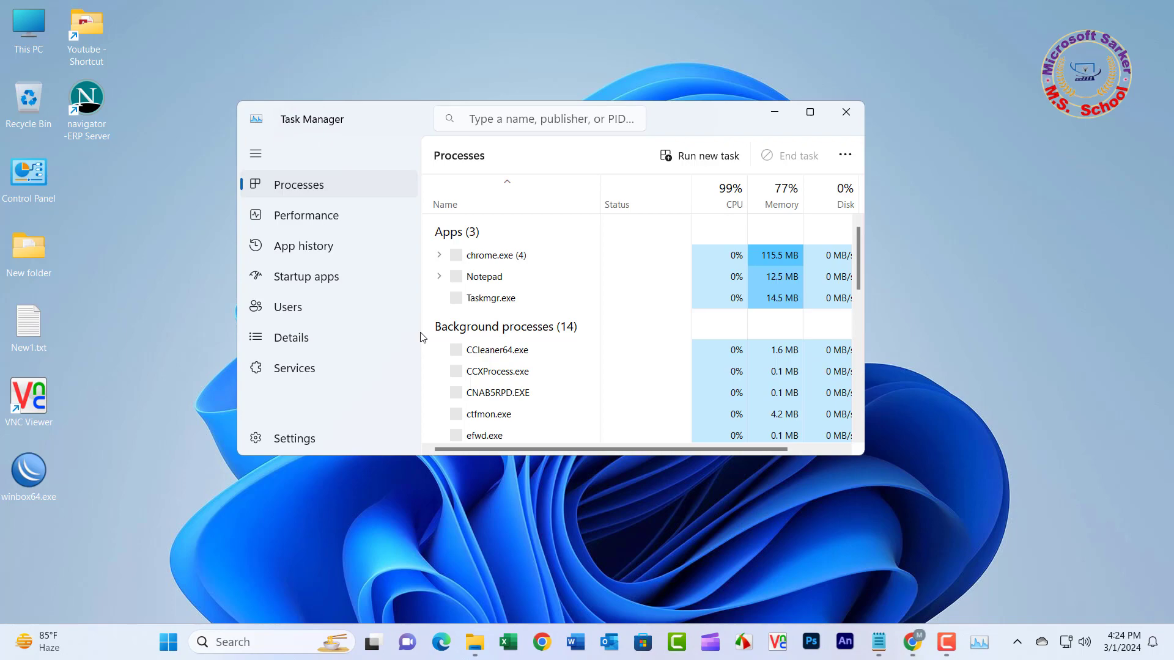
pyautogui.click(846, 112)
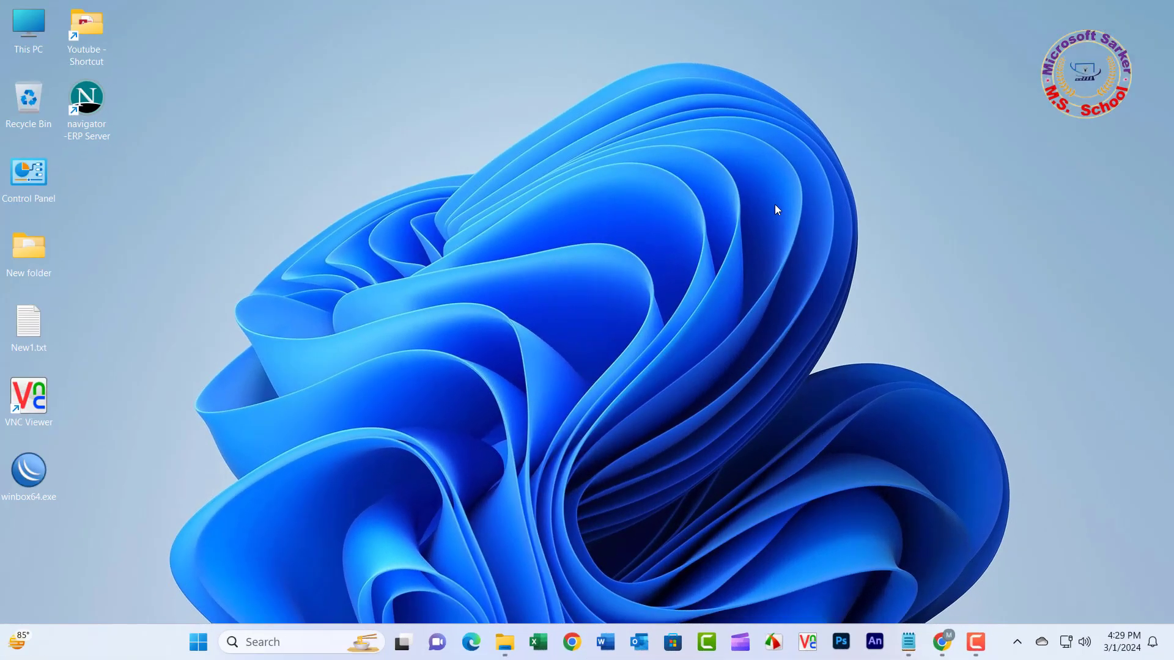
# - Search 're' from the Start menu and launch Registry Editor
pyautogui.press('super')
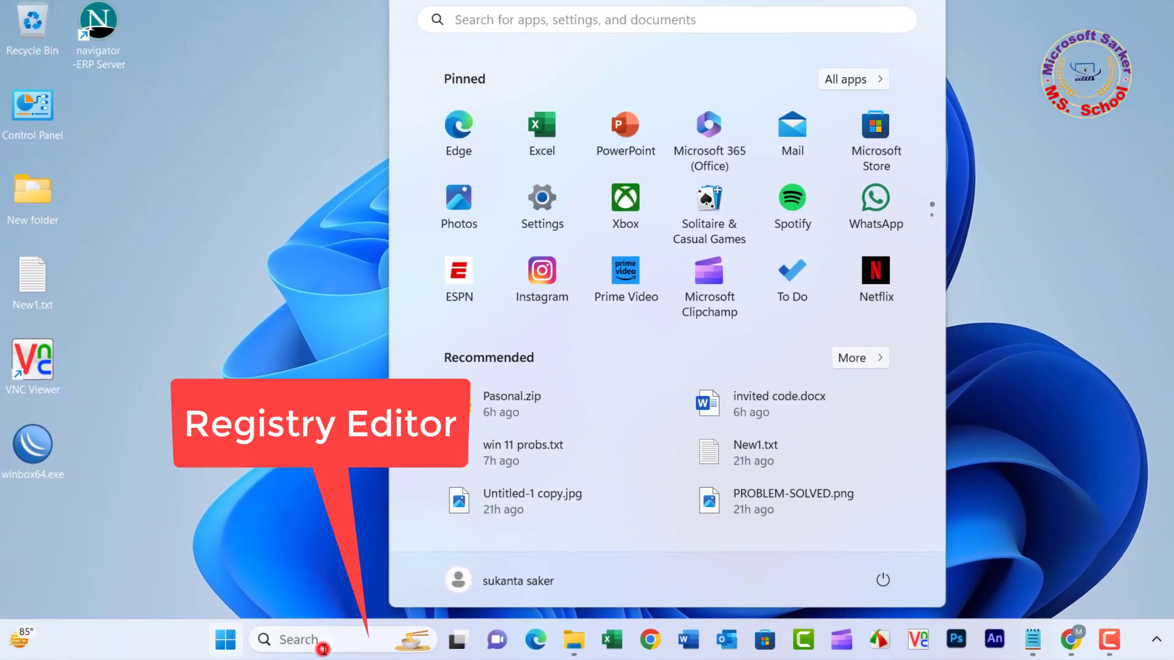
pyautogui.click(323, 647)
pyautogui.write('re')
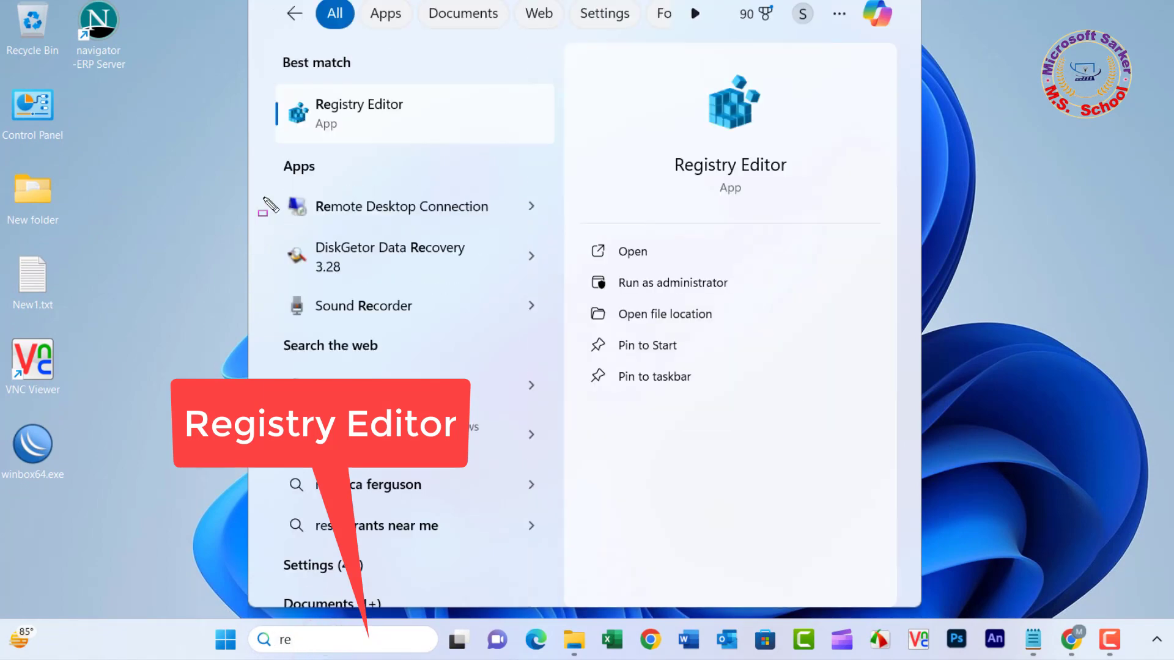
pyautogui.click(372, 113)
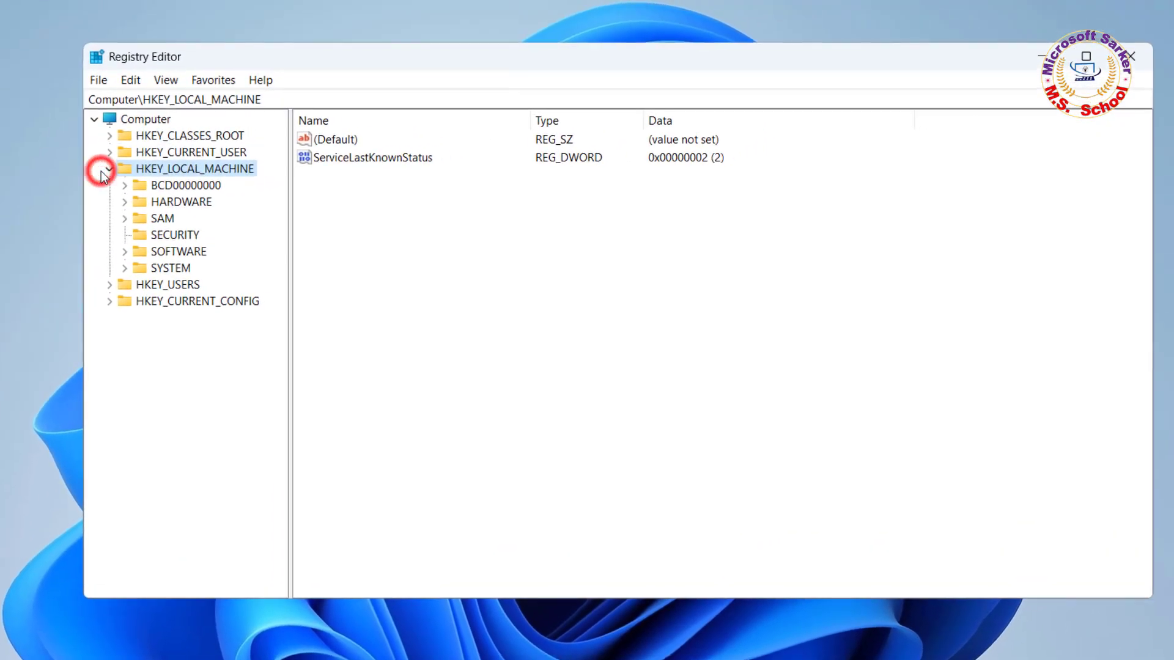
# - Collapse HKEY_LOCAL_MACHINE and expand HKEY_CURRENT_USER\Software down to the Microsoft key
pyautogui.click(110, 170)
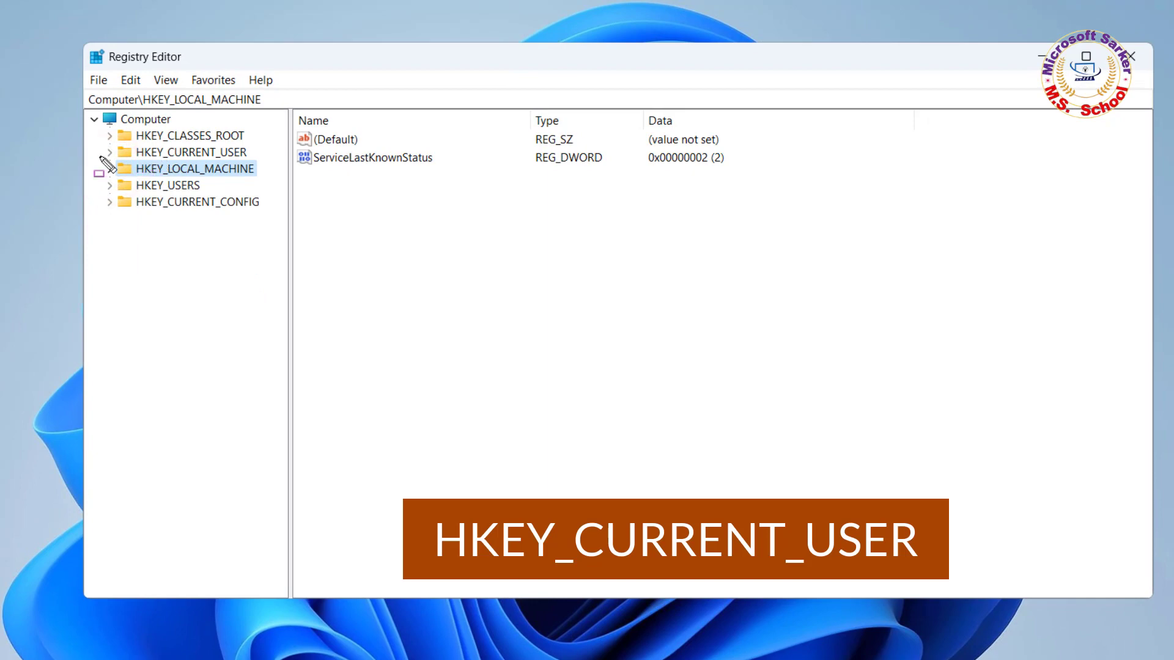
pyautogui.moveTo(96, 145); pyautogui.dragTo(262, 176)
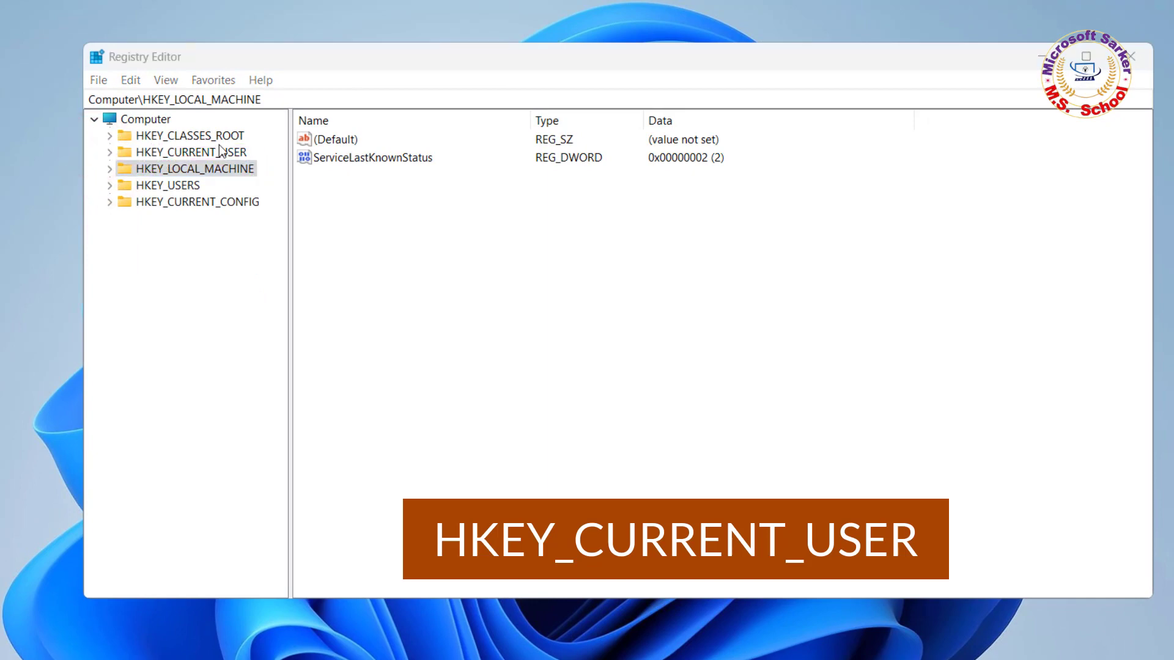
pyautogui.click(191, 152)
pyautogui.doubleClick(191, 153)
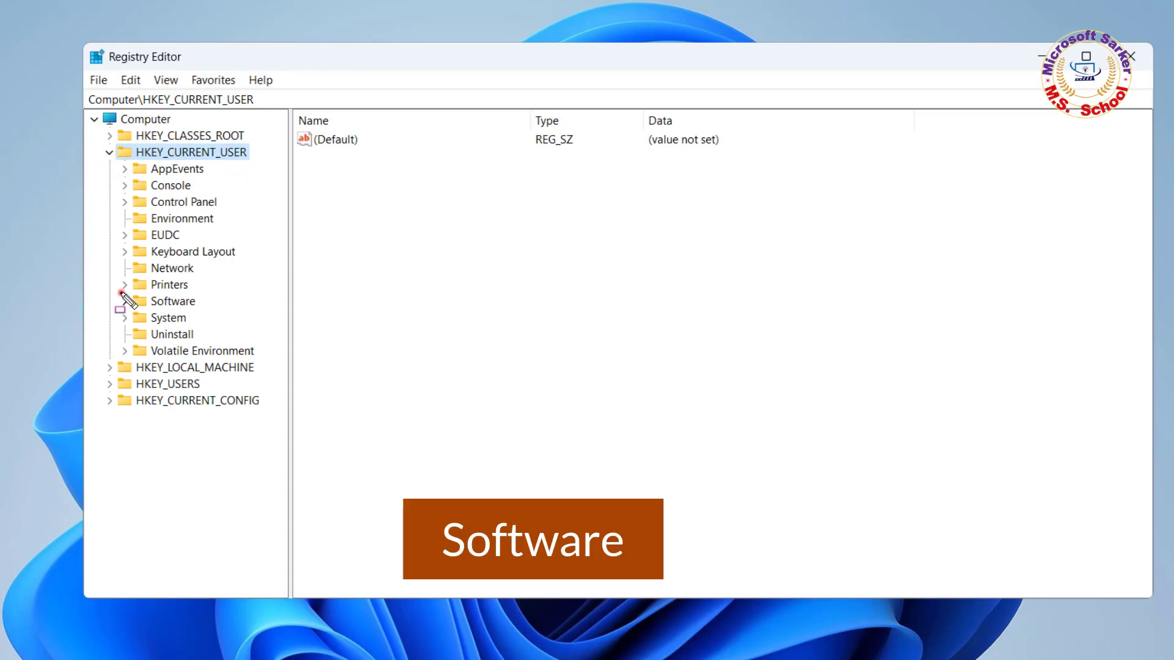
pyautogui.moveTo(120, 294); pyautogui.dragTo(211, 317)
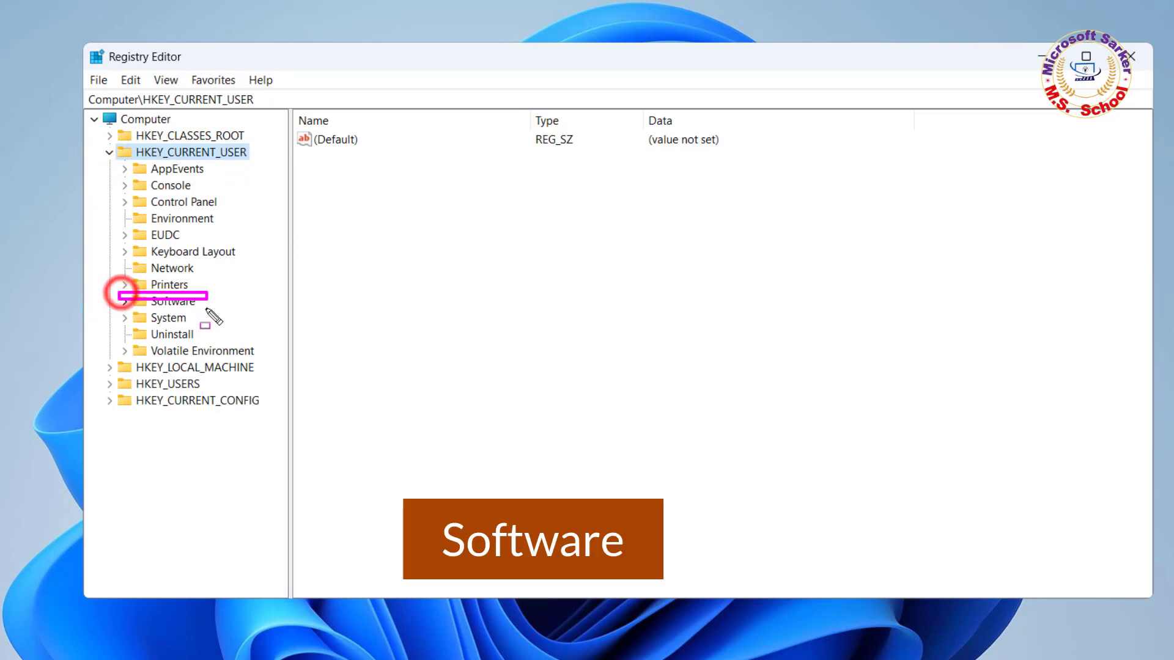
pyautogui.click(127, 301)
pyautogui.moveTo(281, 278); pyautogui.dragTo(280, 349)
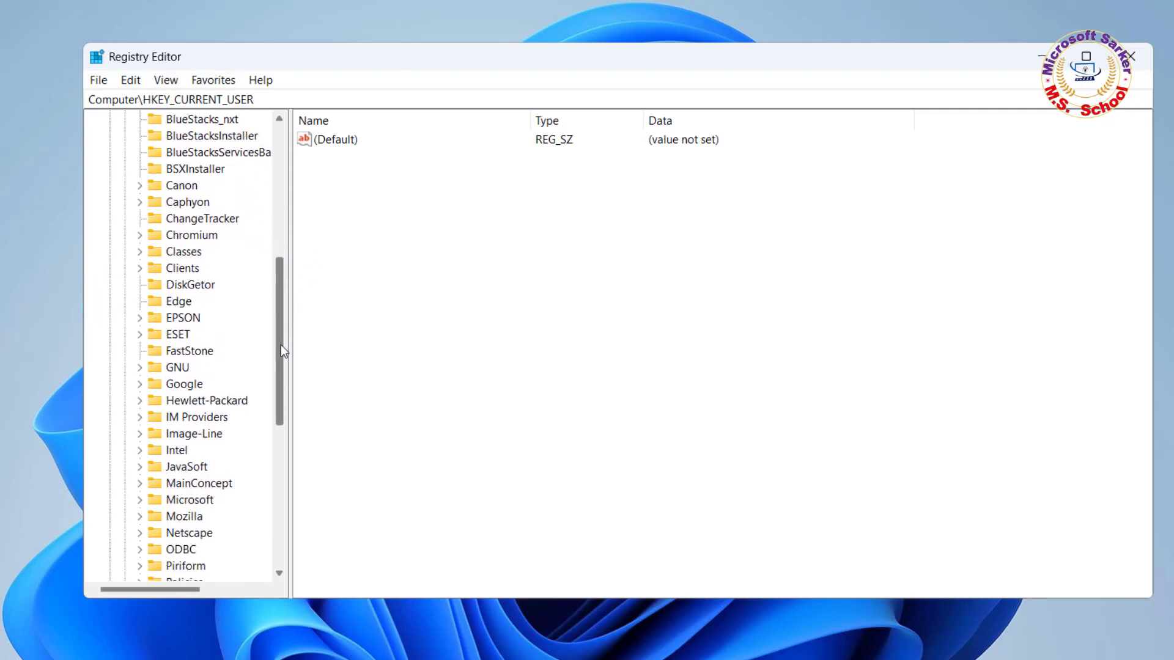
pyautogui.moveTo(280, 350); pyautogui.dragTo(279, 370)
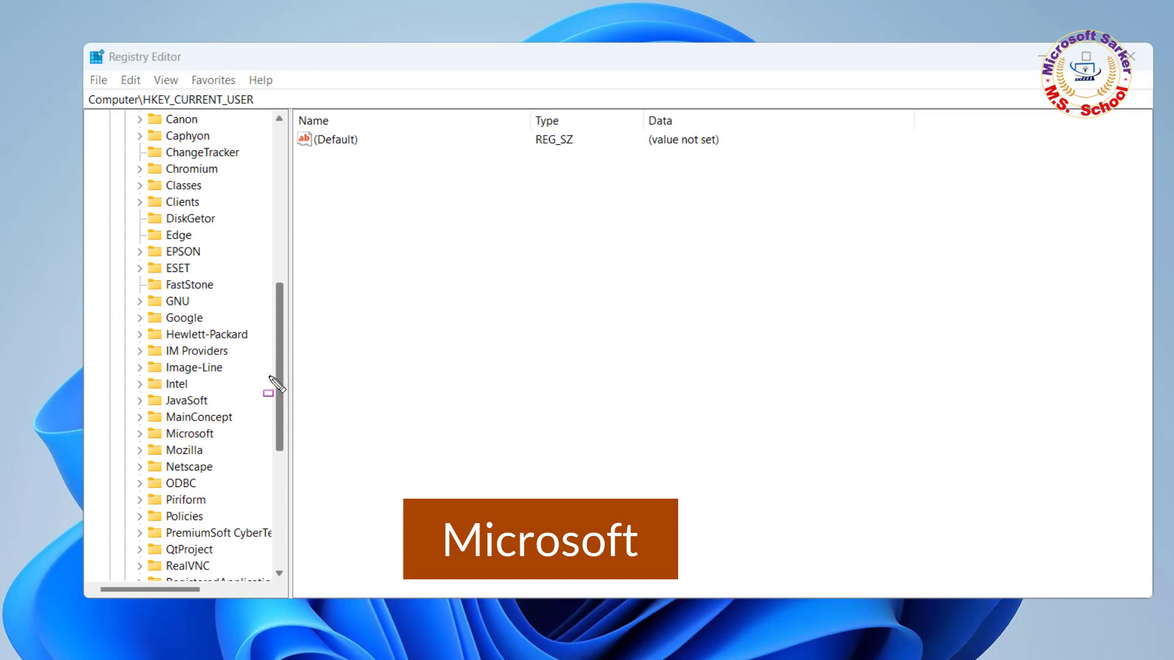
pyautogui.moveTo(137, 425); pyautogui.dragTo(225, 449)
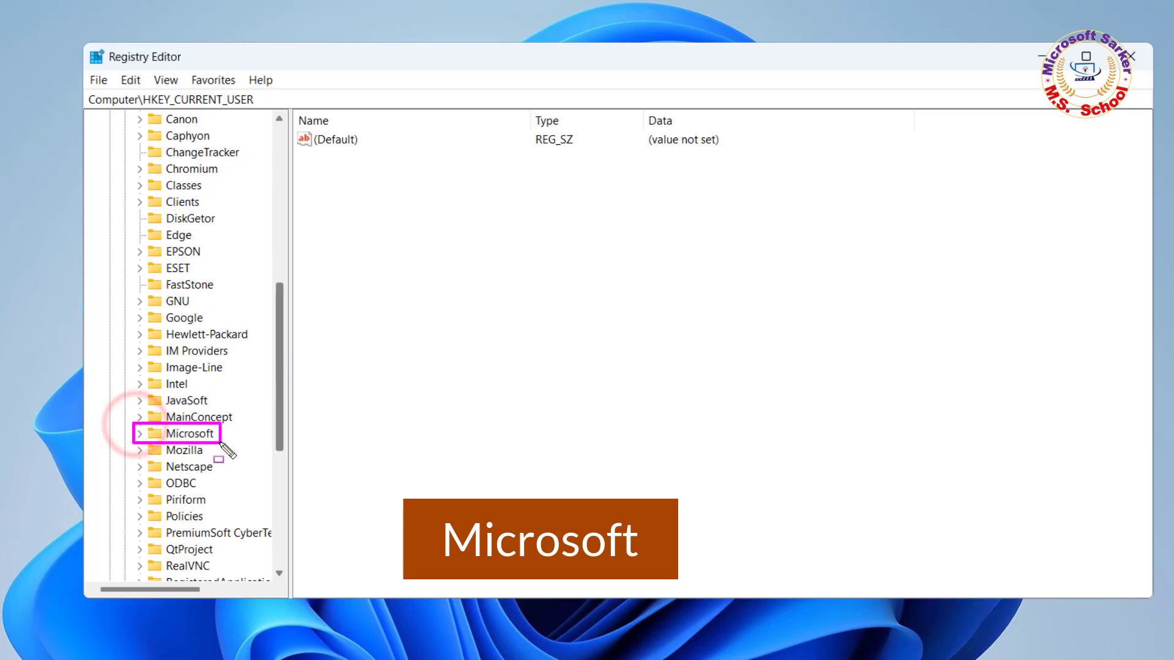
# - Expand the Microsoft key and its Windows subkey
pyautogui.click(137, 432)
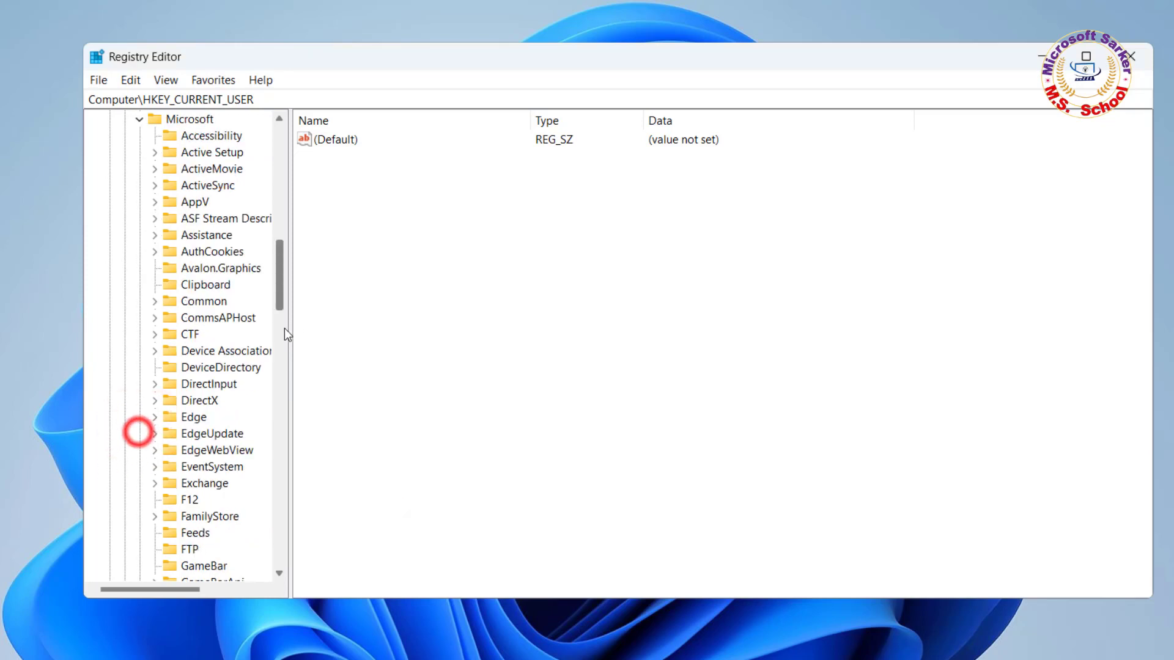
pyautogui.moveTo(277, 289); pyautogui.dragTo(278, 469)
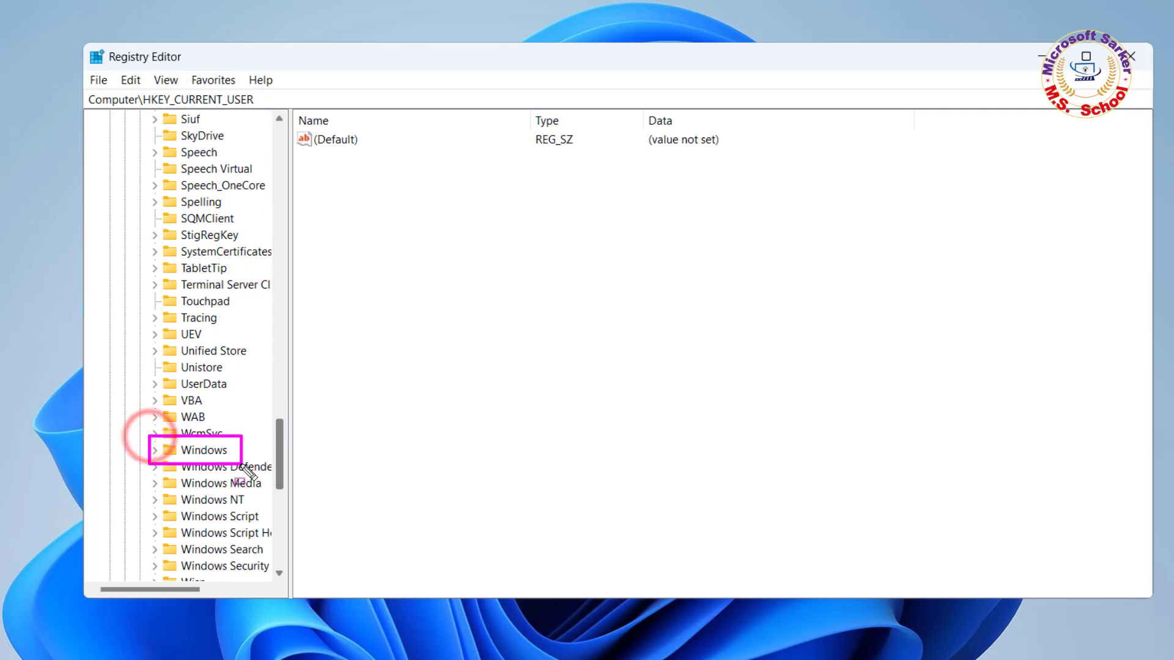
pyautogui.click(154, 450)
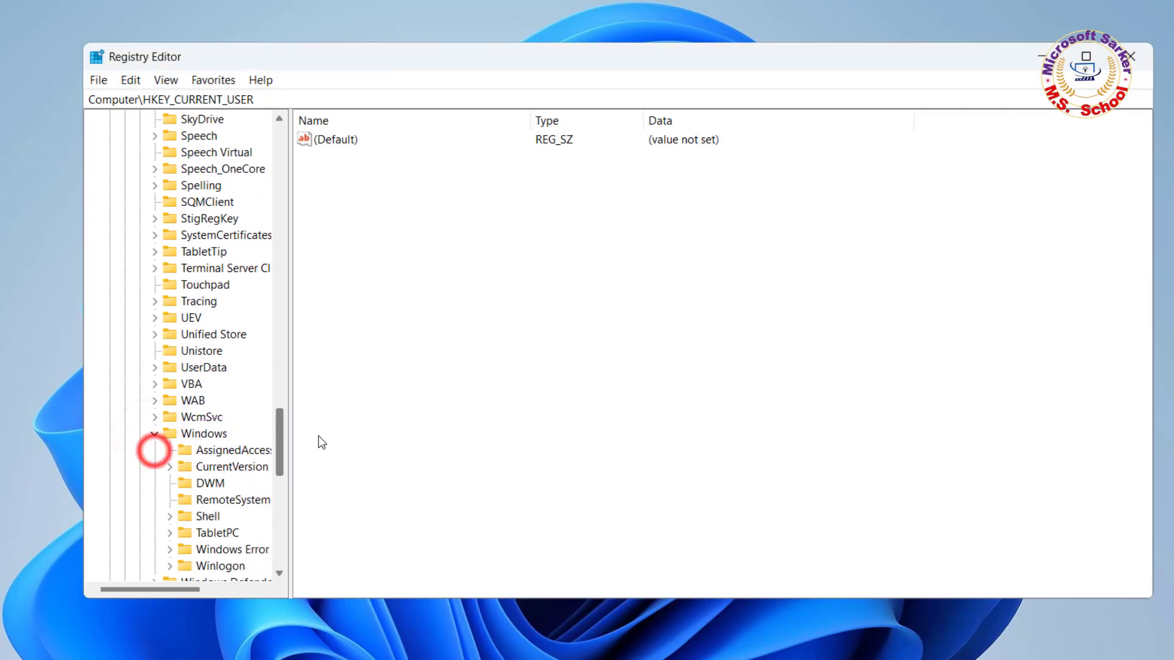
pyautogui.moveTo(279, 432); pyautogui.dragTo(279, 447)
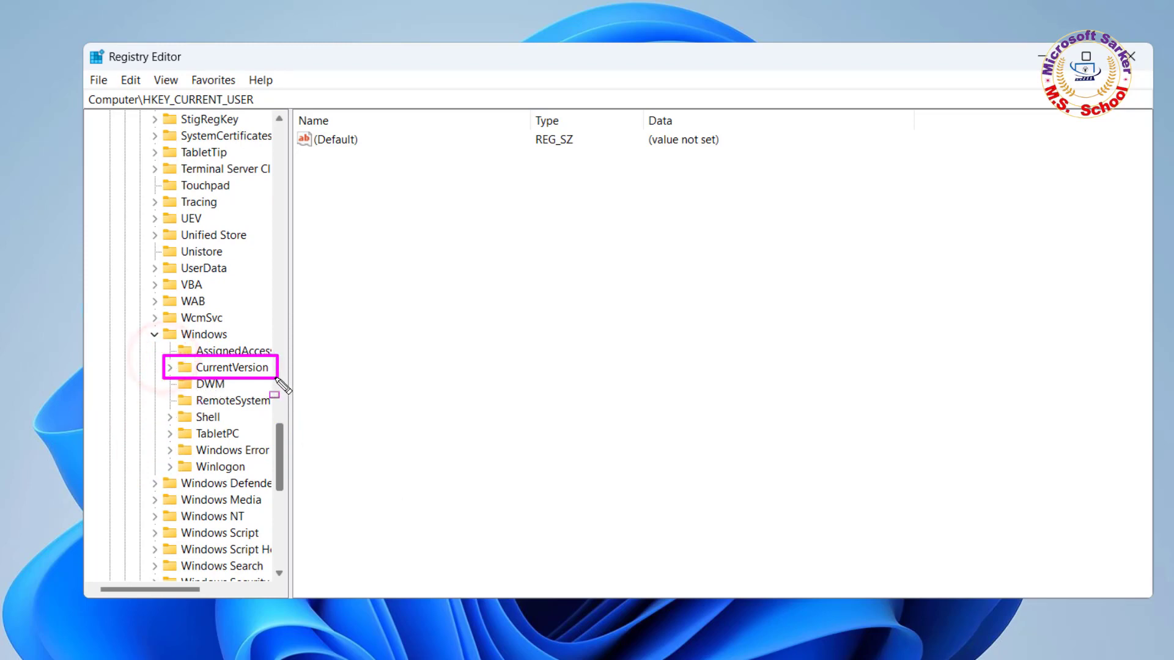
# - Expand CurrentVersion and Policies, then select the System key holding DisableTaskMgr = 1
pyautogui.click(170, 368)
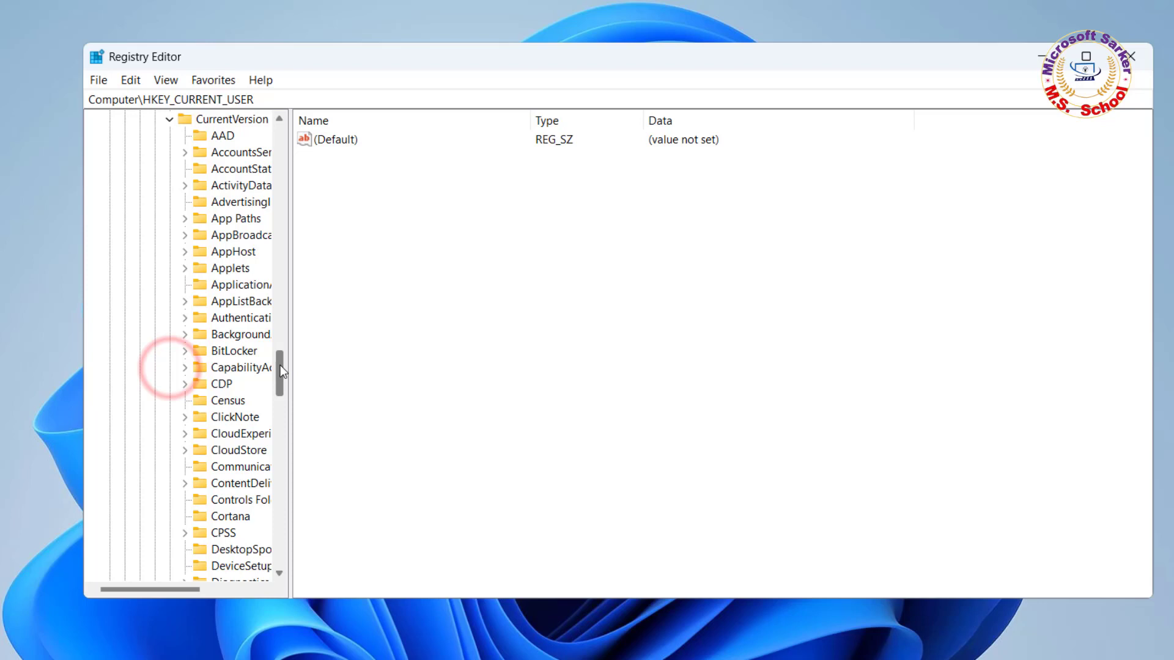
pyautogui.moveTo(280, 365); pyautogui.dragTo(280, 431)
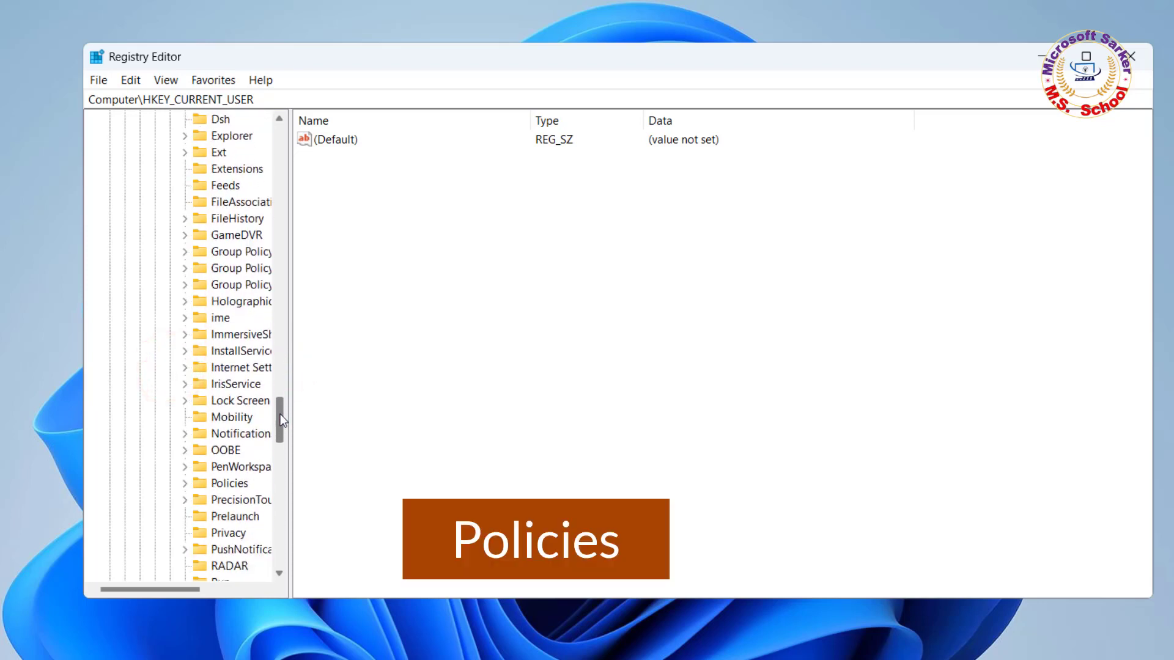
pyautogui.moveTo(160, 590); pyautogui.dragTo(178, 587)
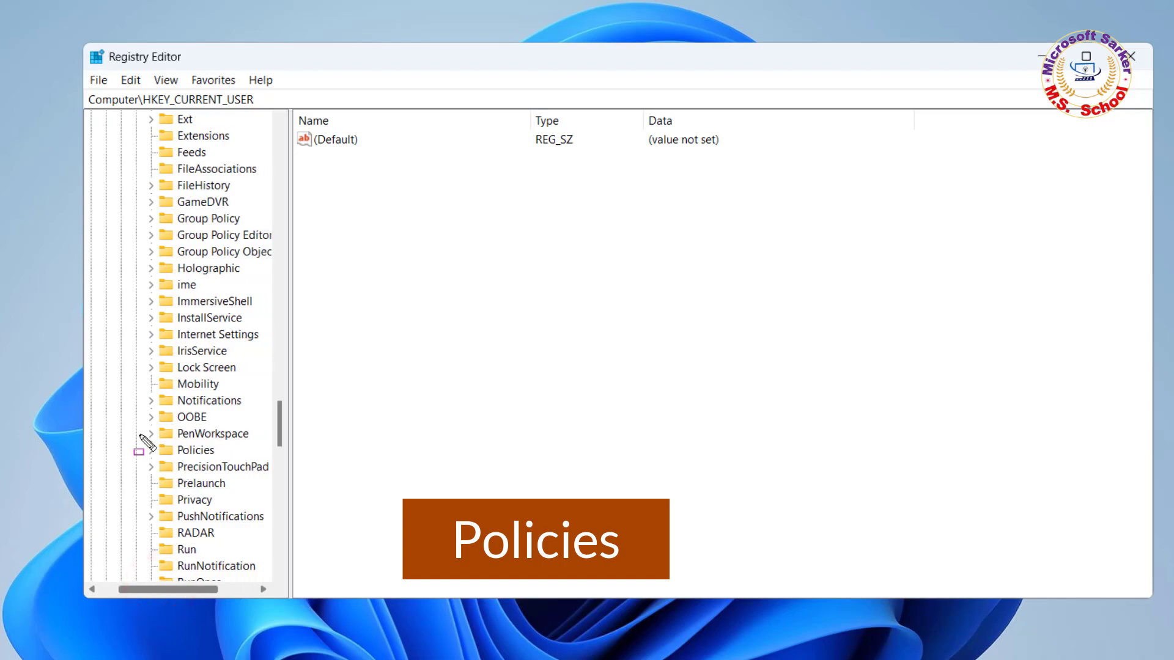
pyautogui.moveTo(141, 440); pyautogui.dragTo(225, 460)
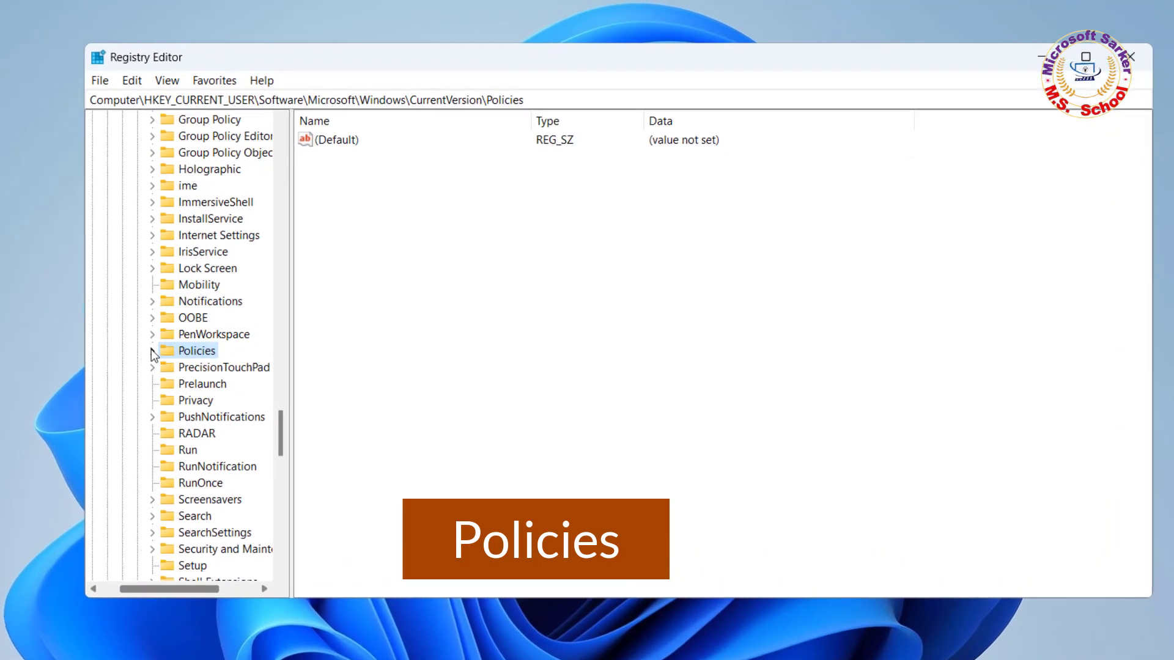
pyautogui.click(150, 350)
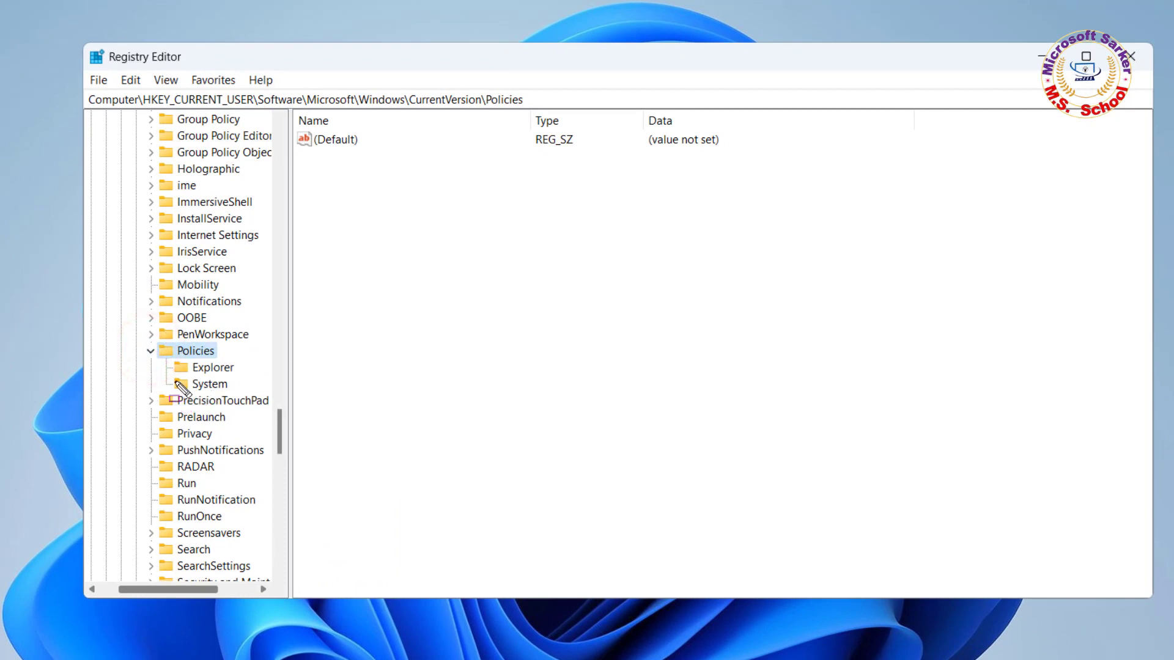
pyautogui.moveTo(166, 376); pyautogui.dragTo(241, 395)
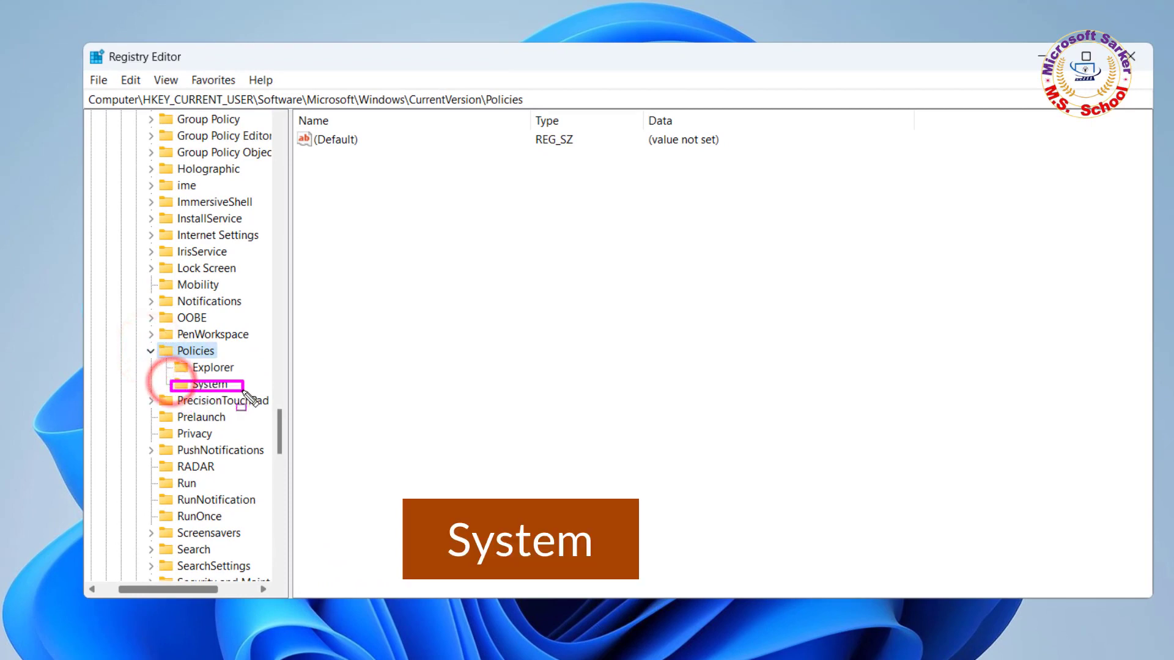
pyautogui.click(209, 384)
# - Edit the DisableTaskMgr DWORD and change its value data from 1 to 0
pyautogui.click(345, 158)
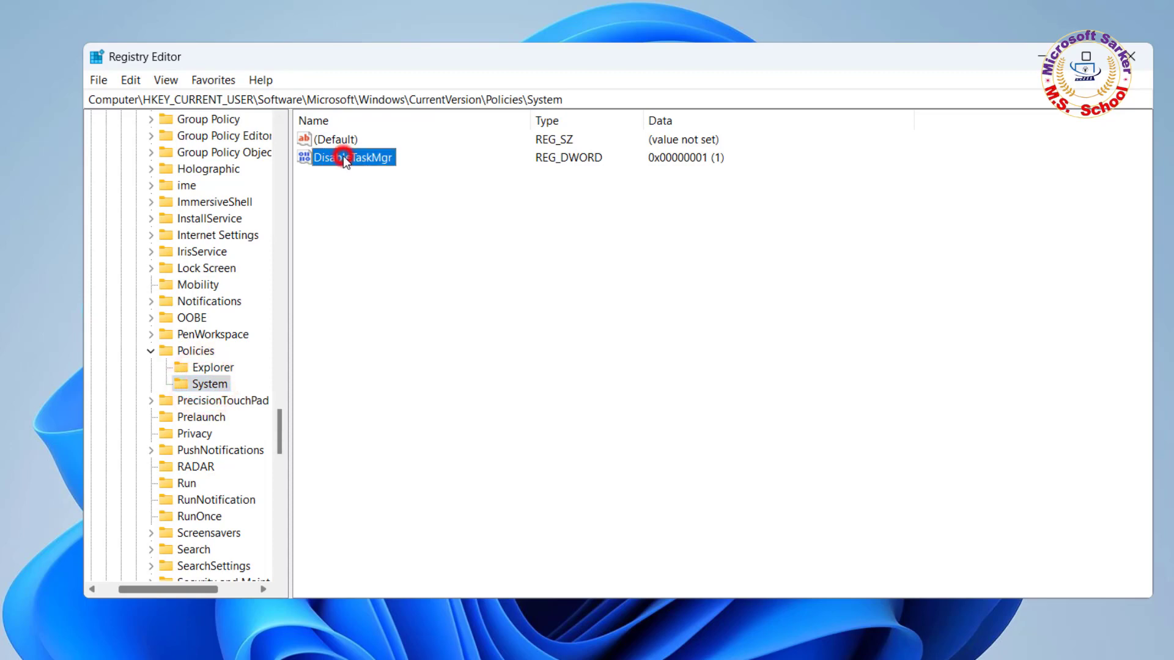
pyautogui.moveTo(295, 144); pyautogui.dragTo(441, 170)
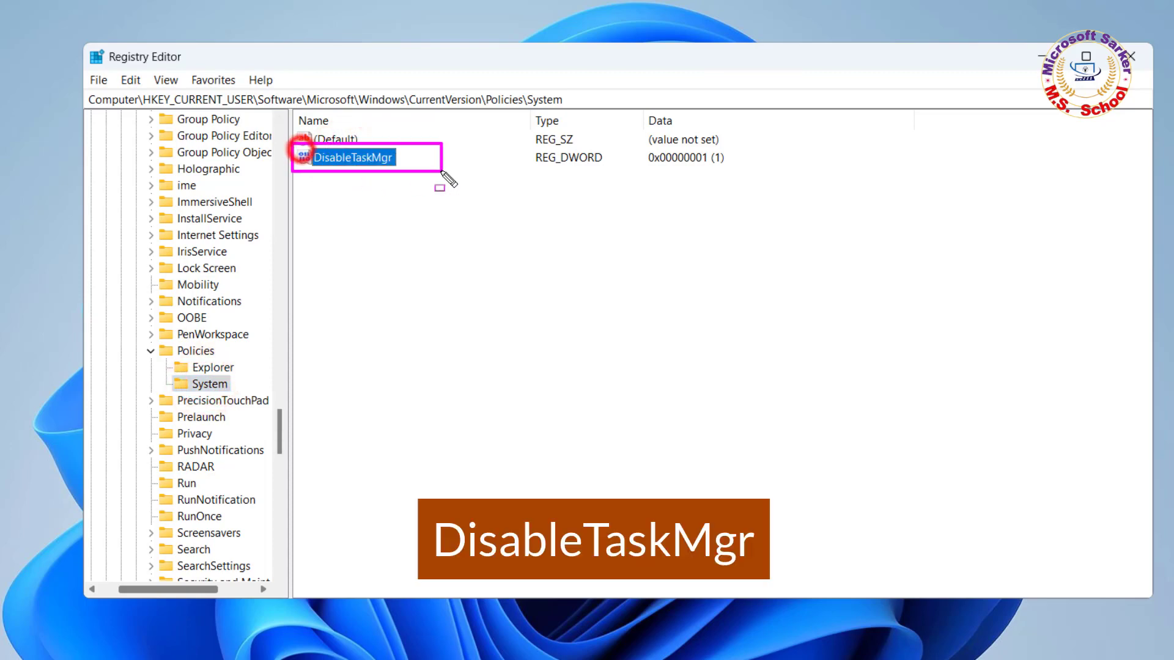
pyautogui.doubleClick(346, 157)
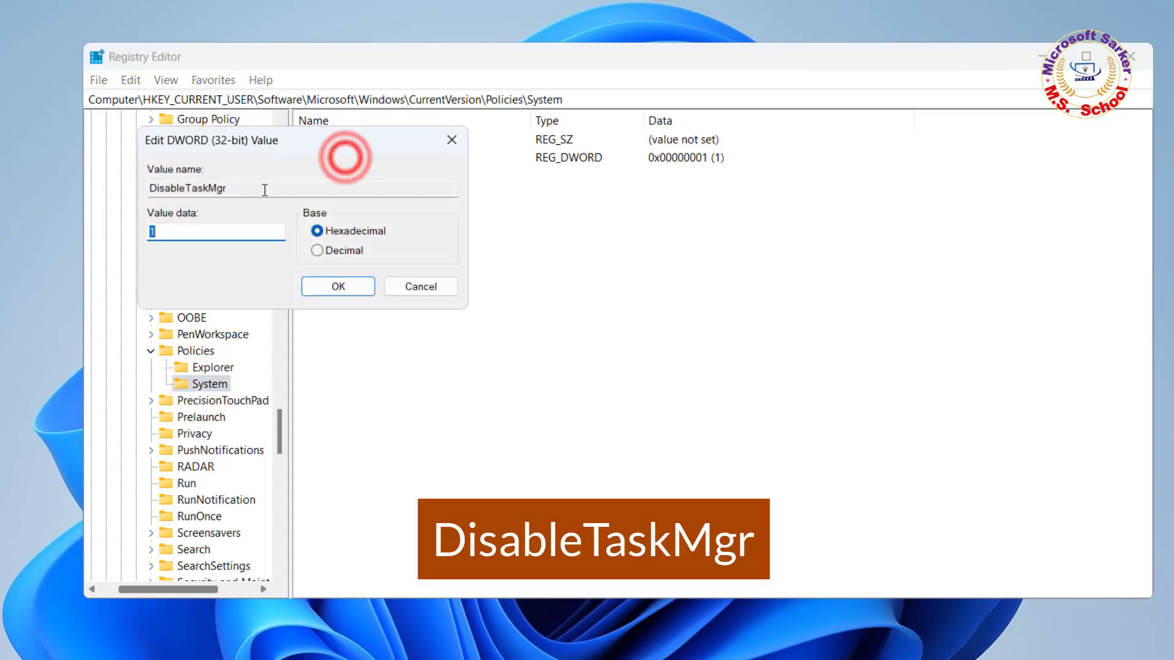
pyautogui.click(180, 233)
pyautogui.write('0')
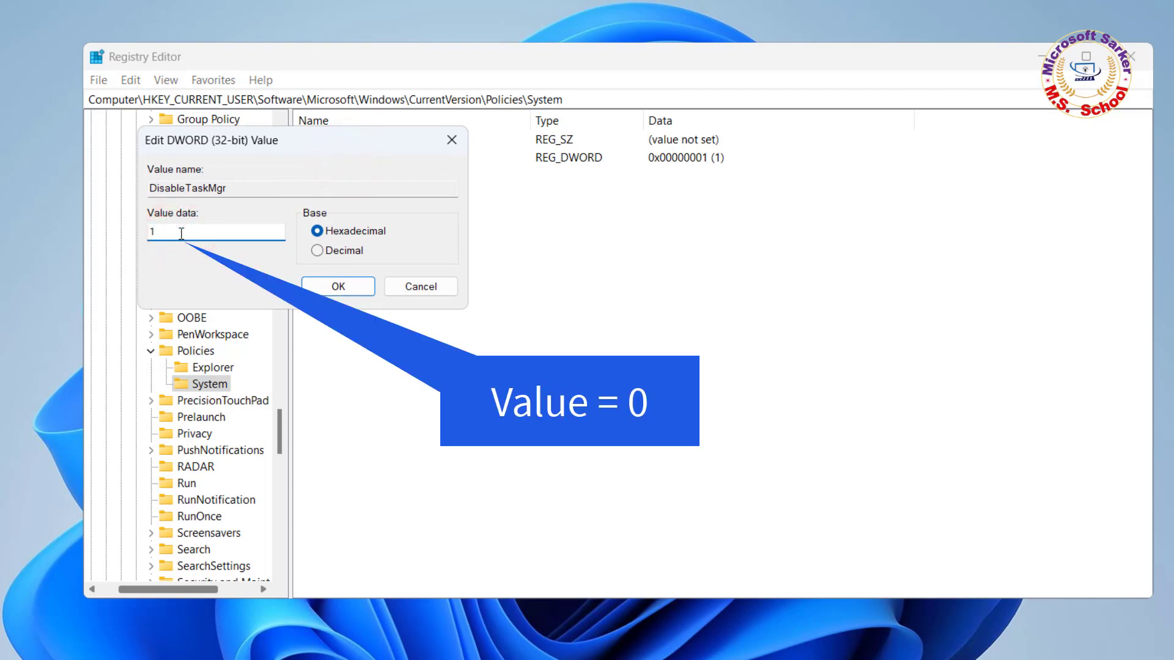
pyautogui.click(338, 286)
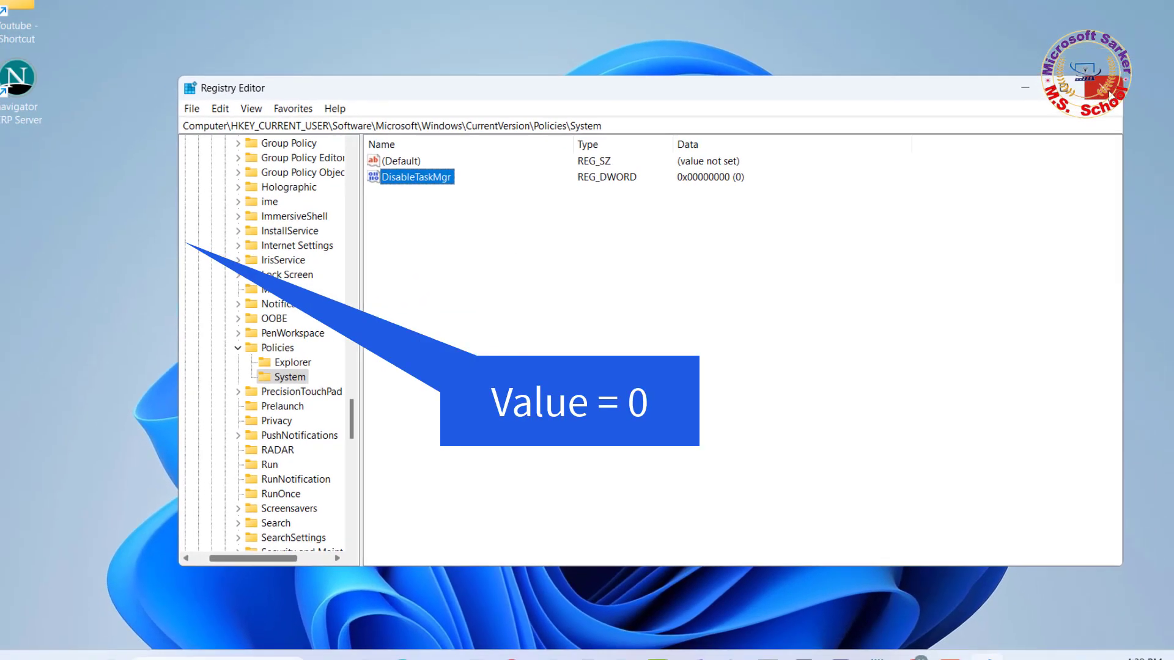
# - Close Registry Editor and launch Task Manager from recent search items to confirm it opens
pyautogui.click(1111, 94)
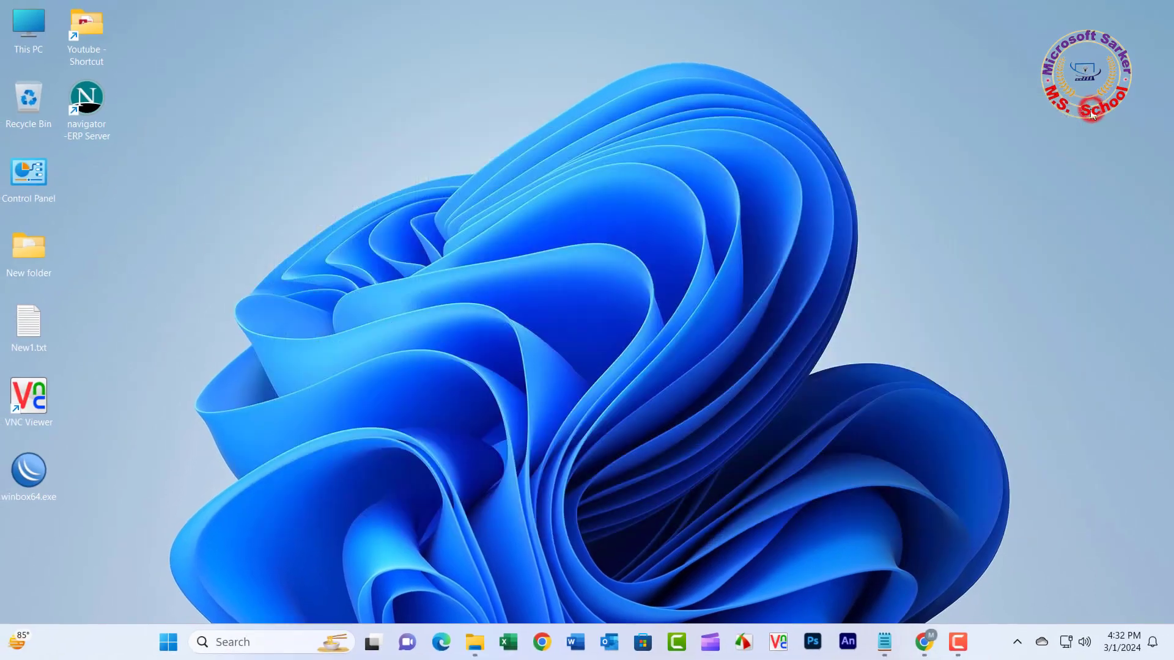
pyautogui.click(301, 647)
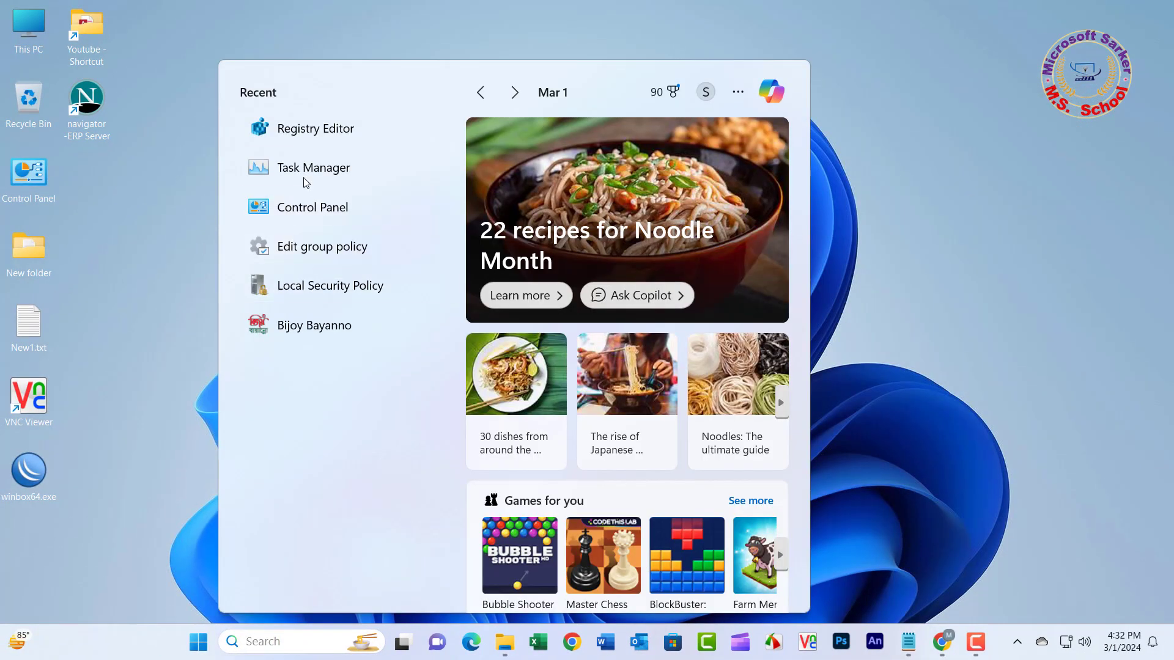
pyautogui.click(312, 169)
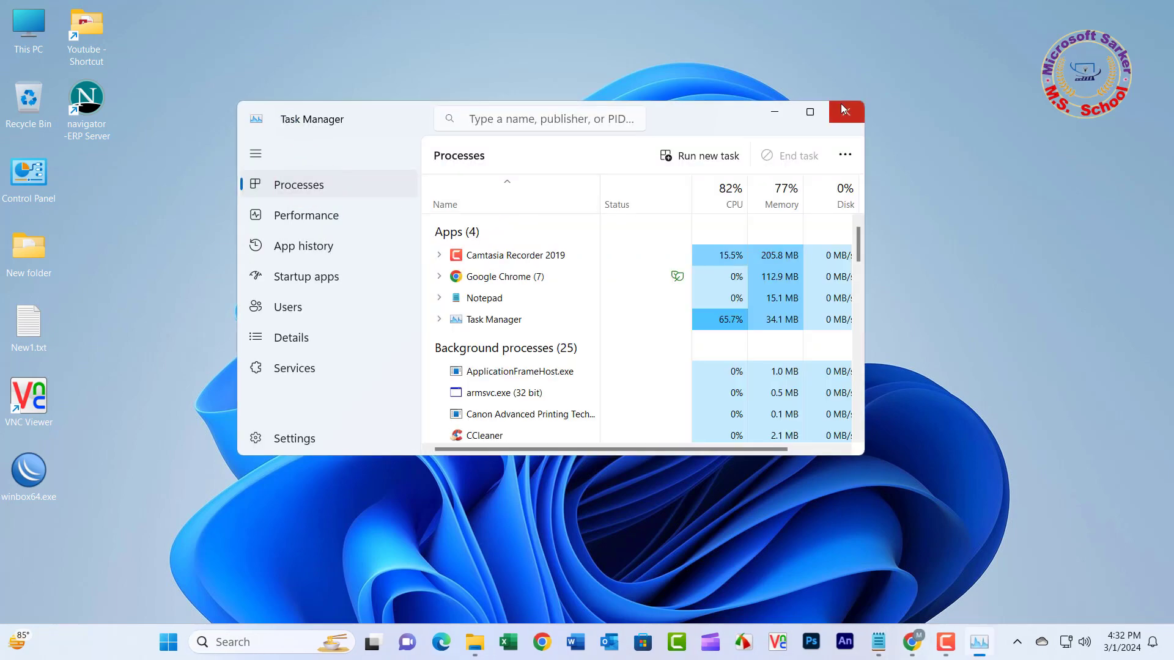